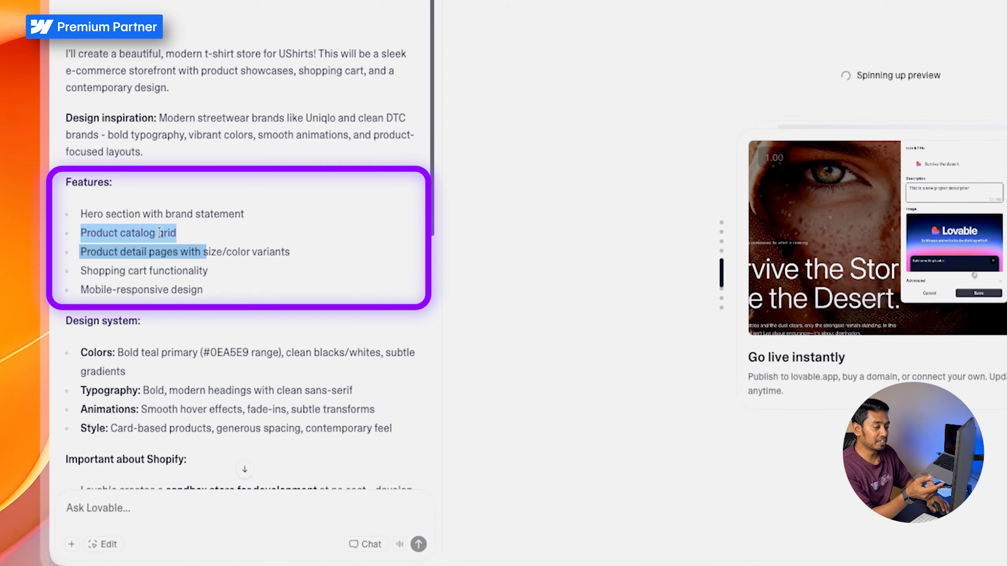
Review the planned storefront features and the design system's colors, typography, animations and style in the chat's build plan.
left_click(330, 258)
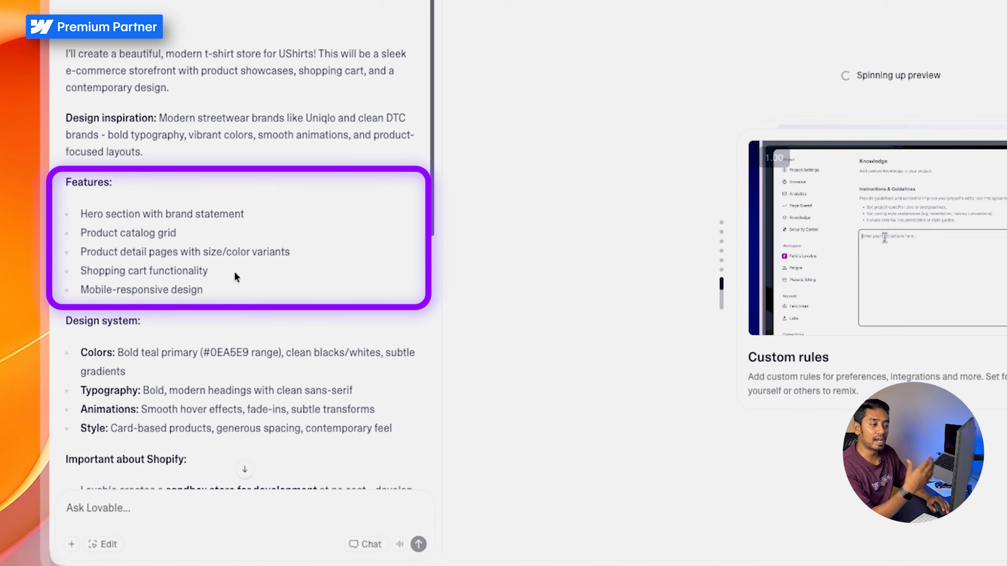
triple_click(232, 274)
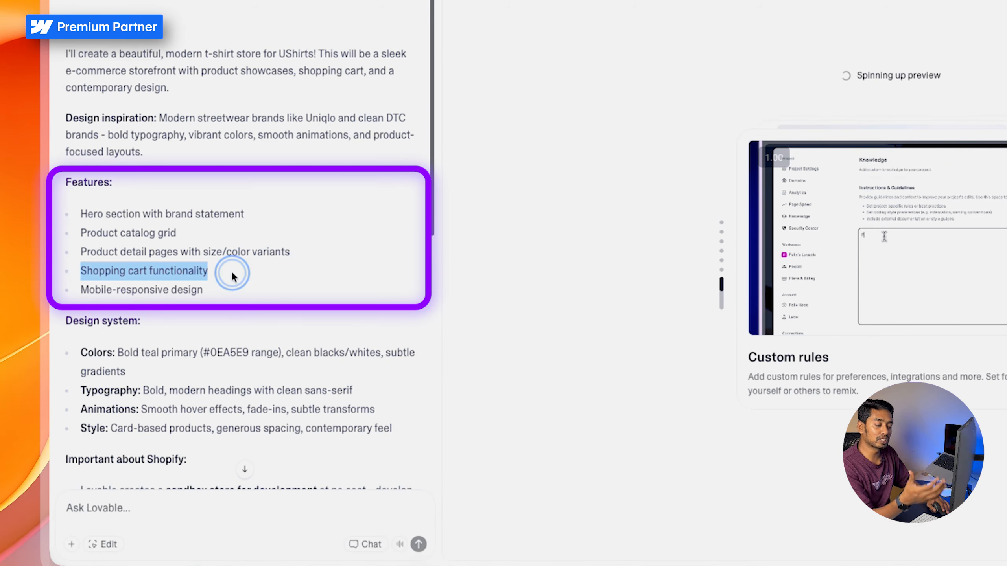
left_click(277, 276)
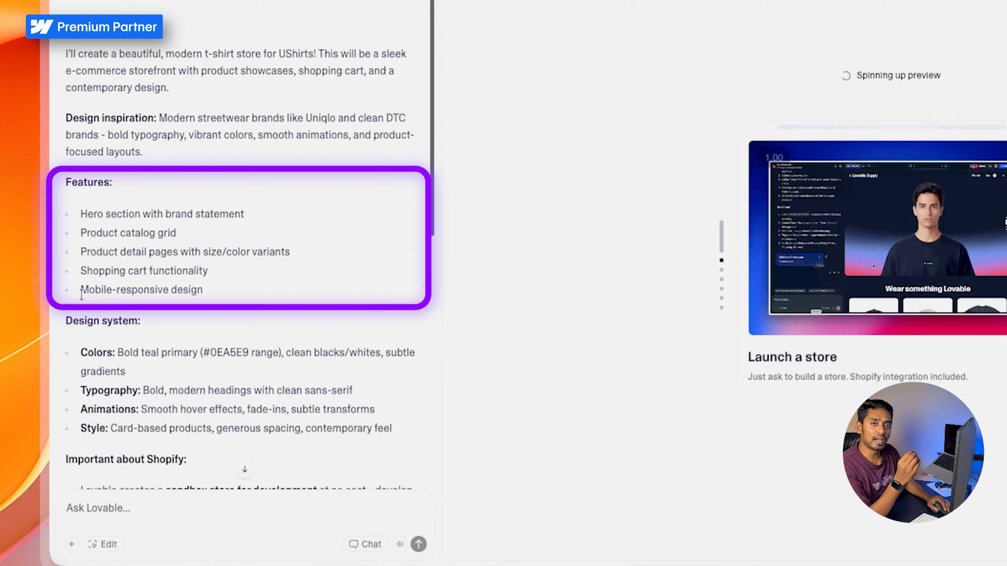
triple_click(85, 291)
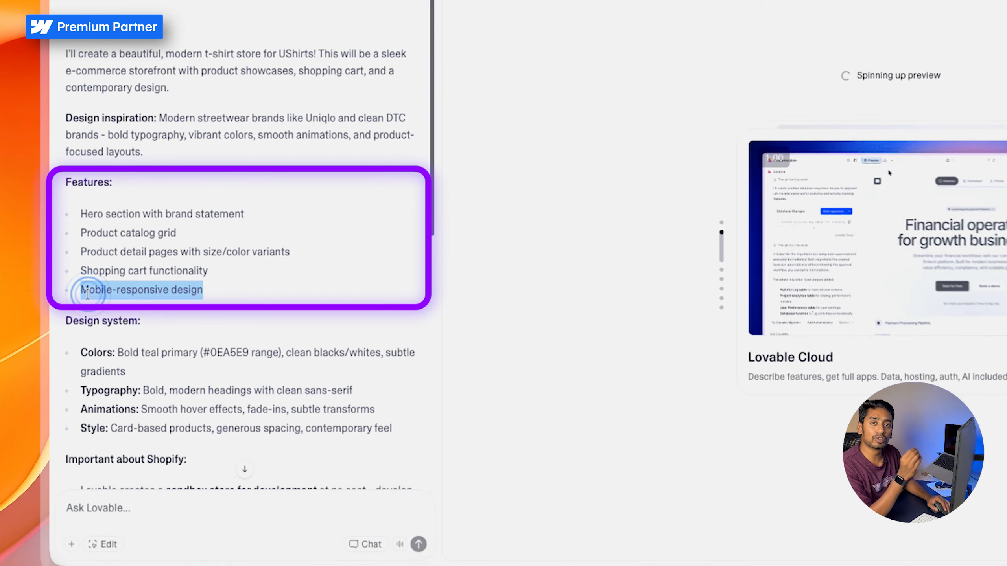
left_click(180, 299)
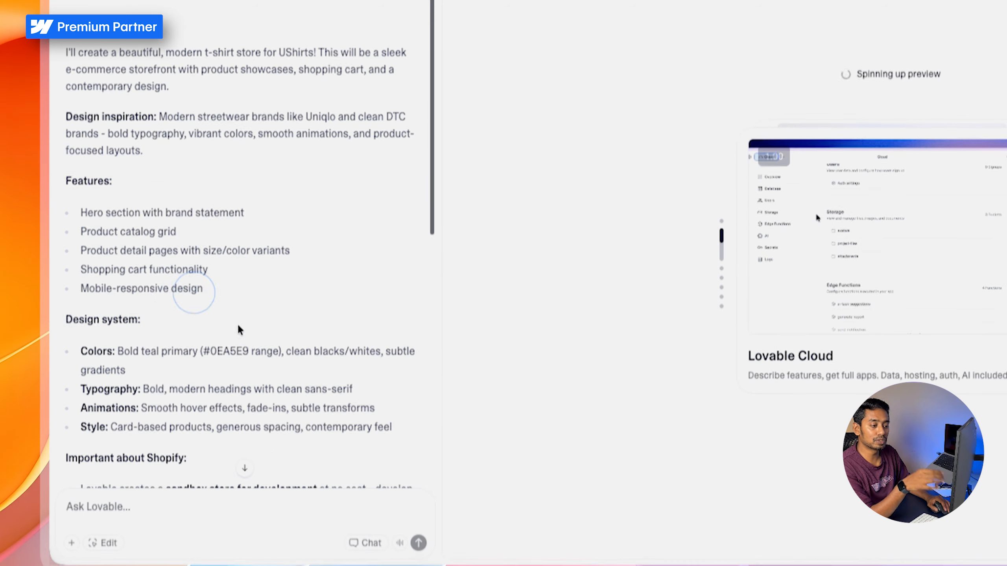
scroll(241, 330, "down", 3)
double_click(230, 223)
left_click(228, 164)
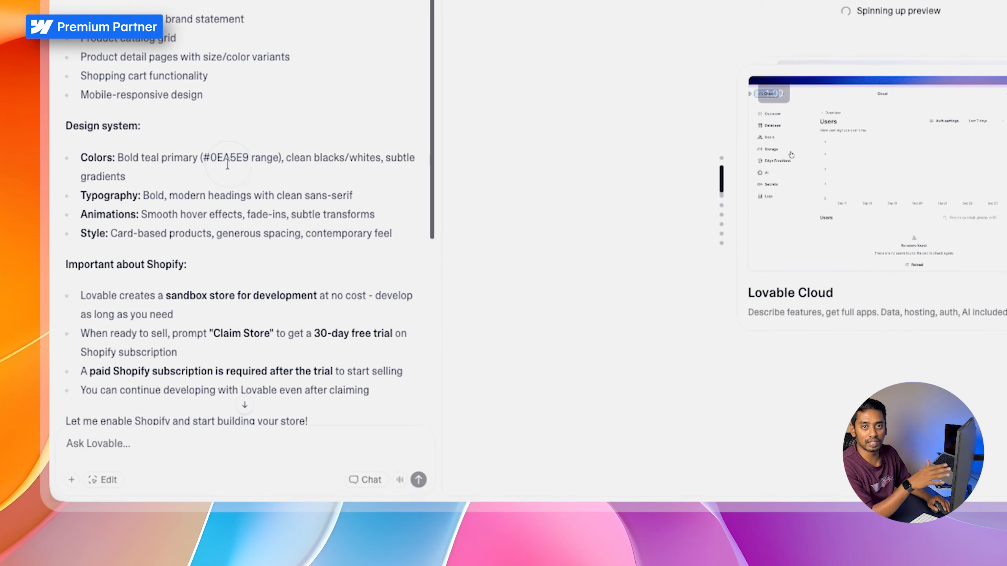
double_click(227, 164)
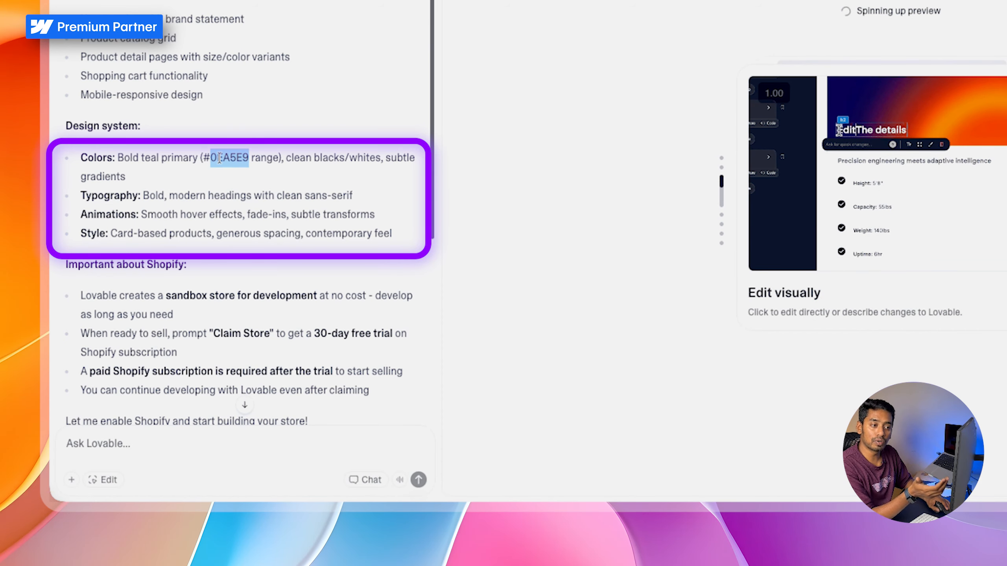
left_click_drag(142, 215, 371, 218)
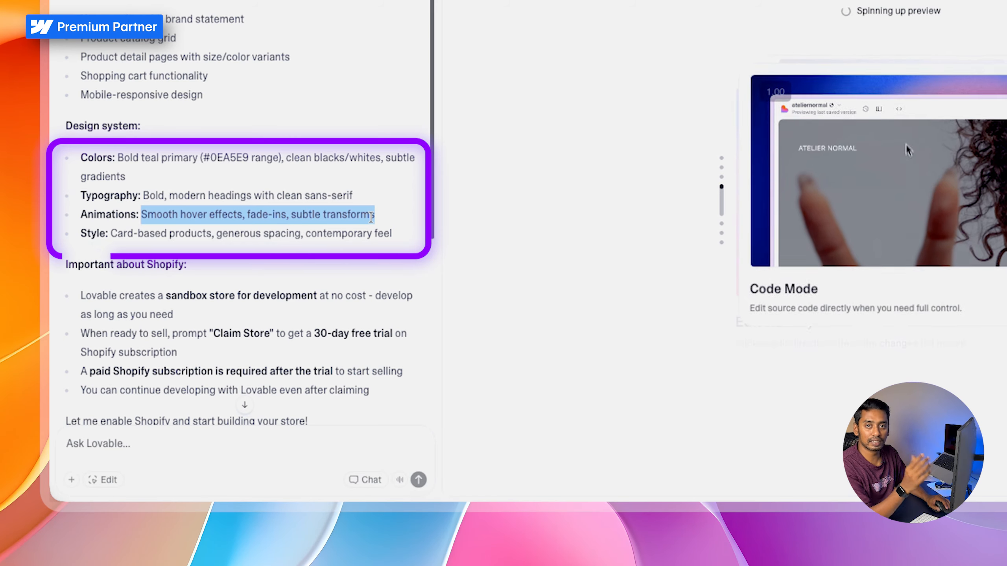
Read the plan's Shopify notes on the sandbox store, claiming the store, the trial and the paid subscription.
scroll(238, 215, "down", 3)
double_click(183, 194)
left_click_drag(182, 194, 317, 194)
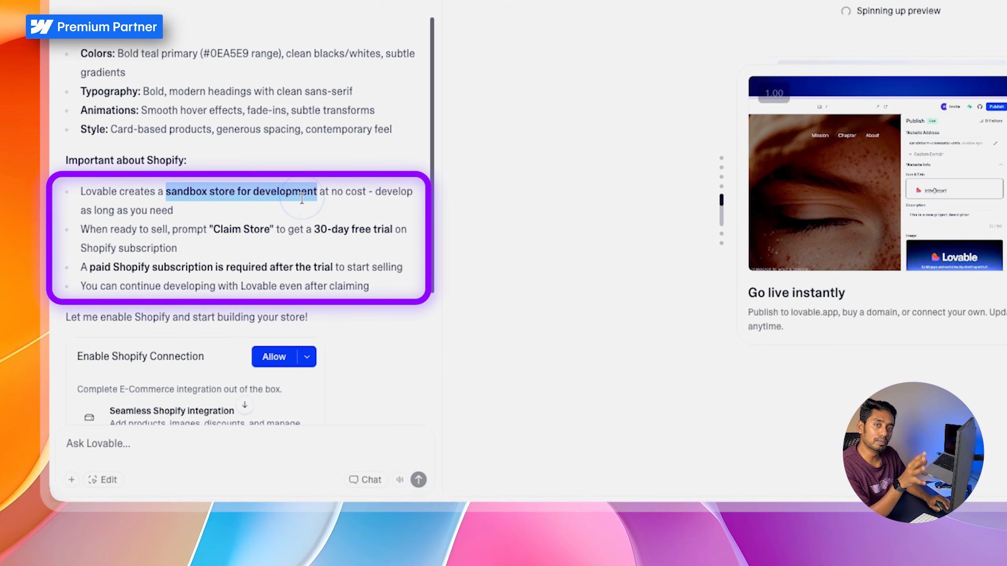
double_click(246, 228)
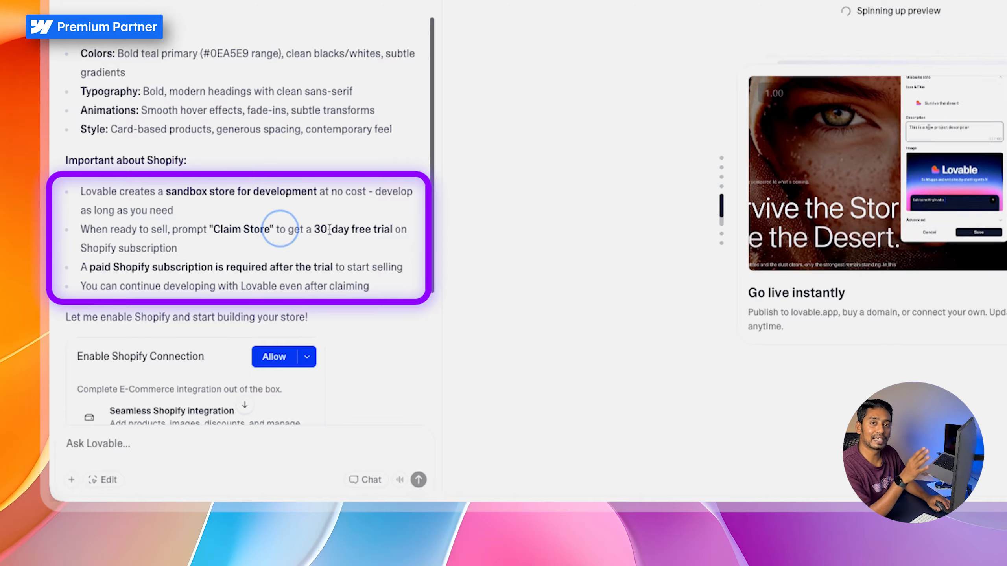
left_click_drag(315, 230, 361, 234)
left_click(377, 240)
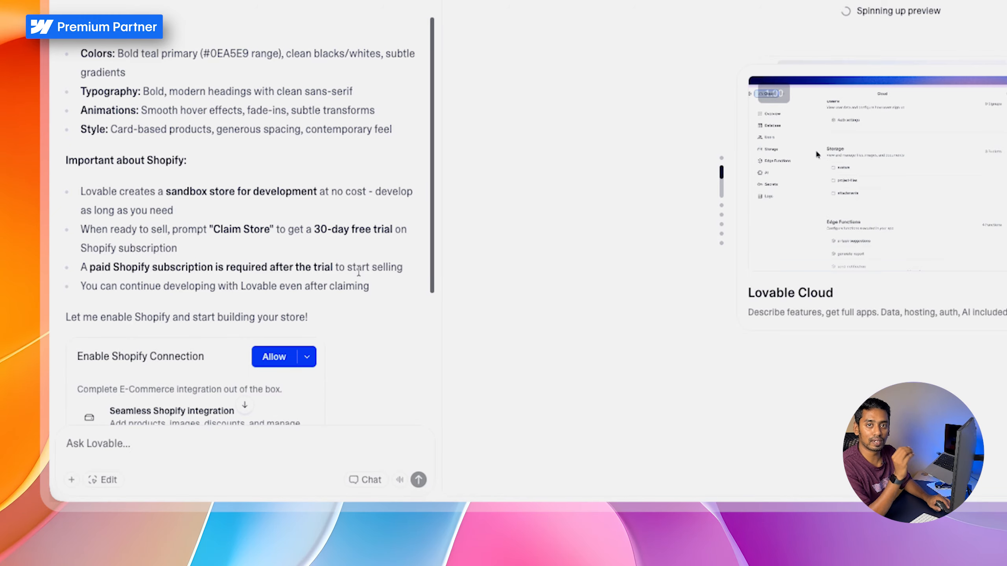
triple_click(367, 272)
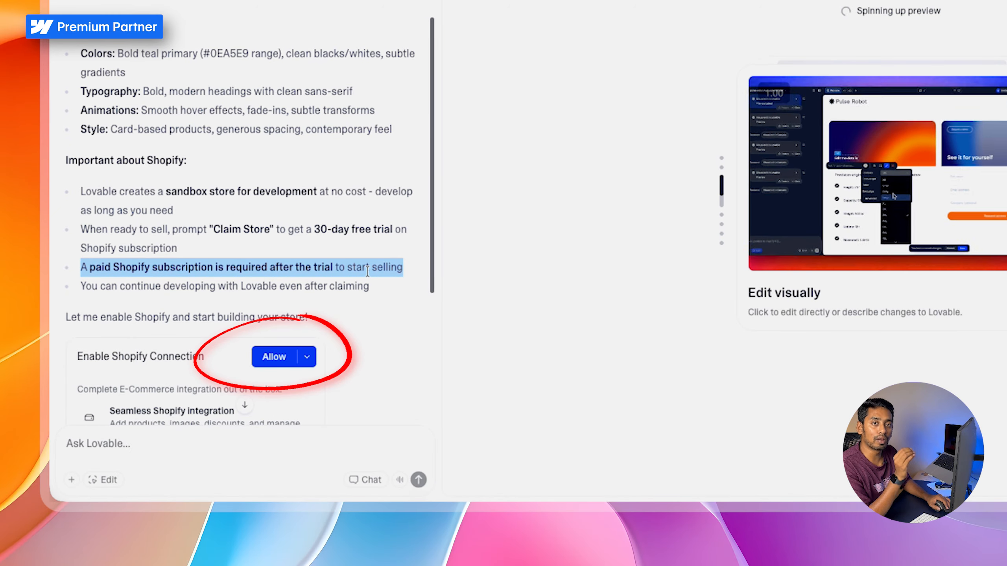
Examine the Enable Shopify Connection card's details on integration, what can be sold, and claiming the store.
scroll(146, 204, "down", 5)
left_click_drag(110, 194, 265, 198)
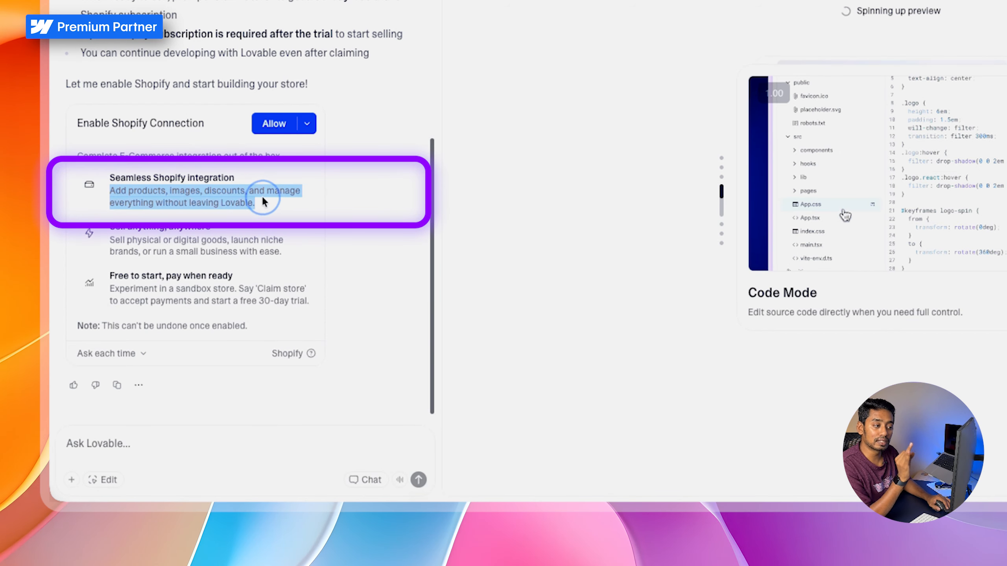
left_click(118, 239)
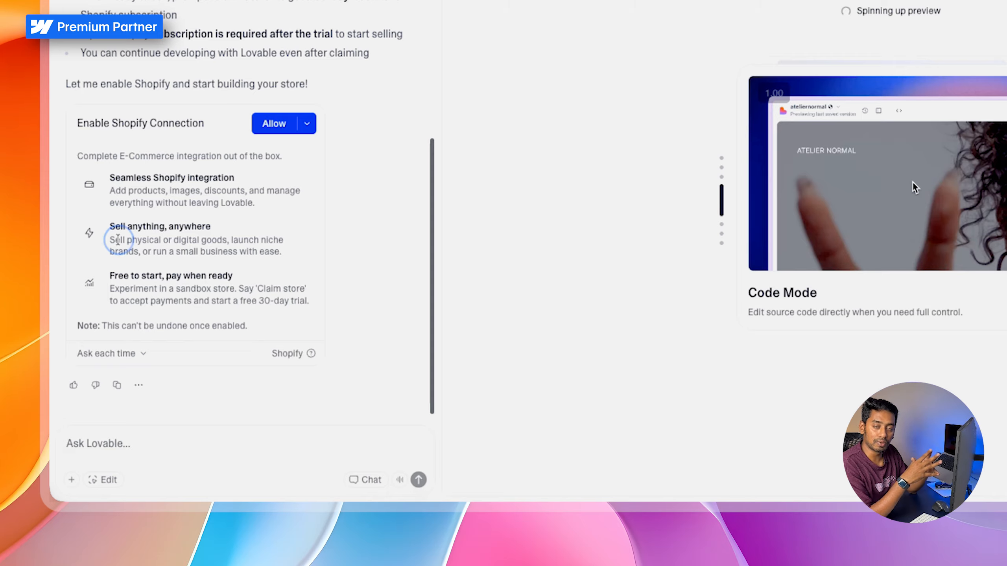
left_click_drag(117, 240, 227, 240)
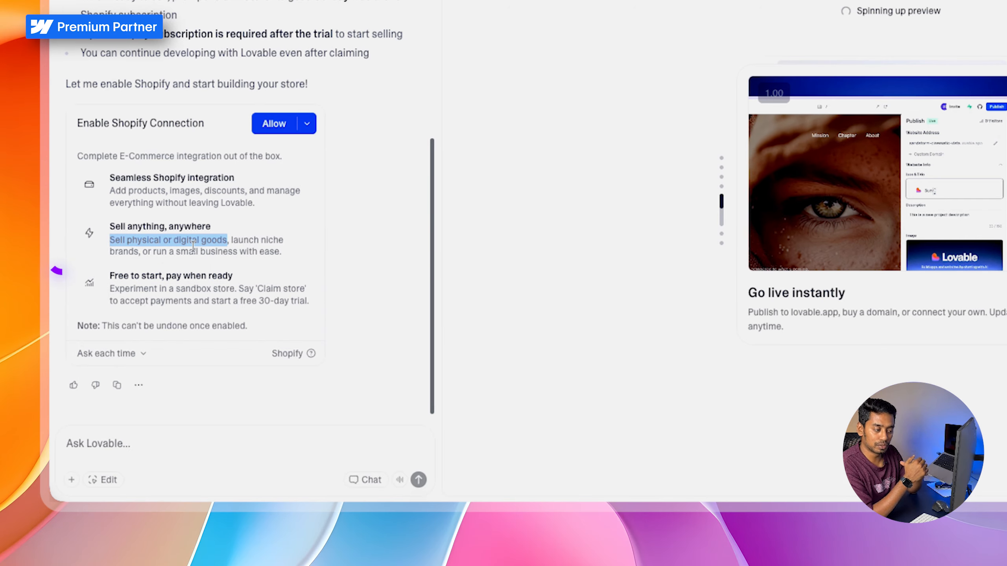
left_click_drag(258, 288, 304, 288)
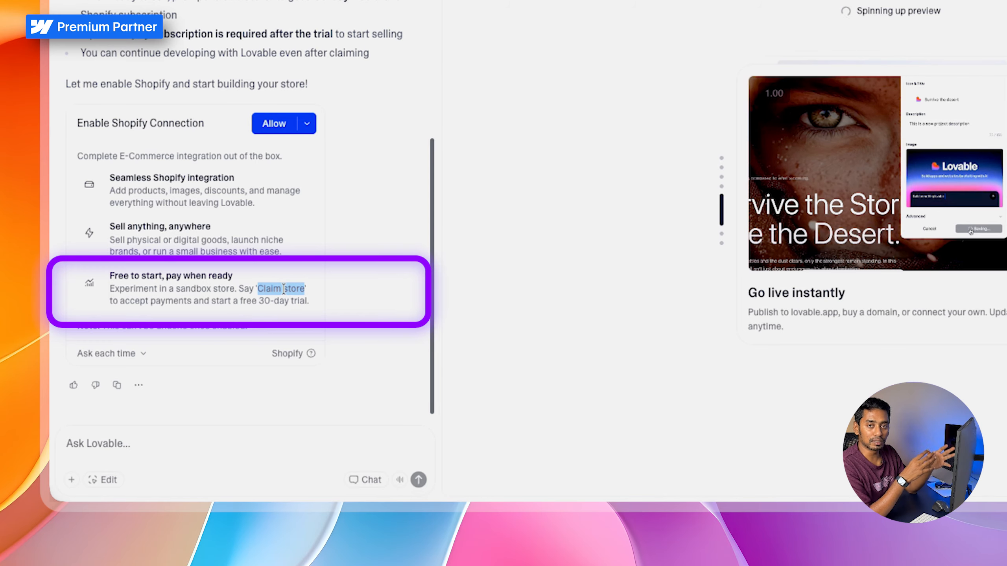
left_click(282, 289)
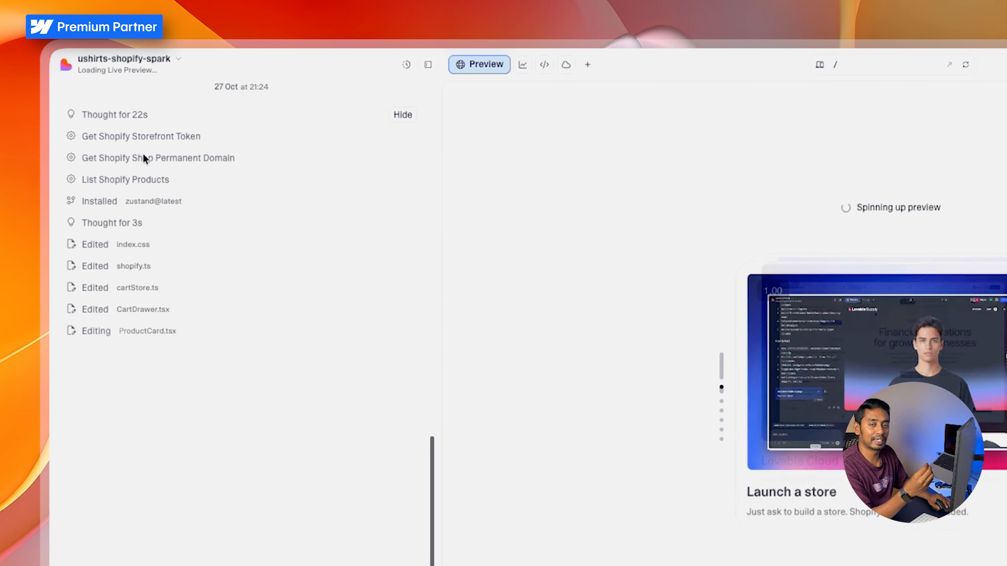
Examine the build activity log and the Shopify integration summary covering free development and billing.
left_click_drag(138, 136, 185, 316)
left_click(219, 328)
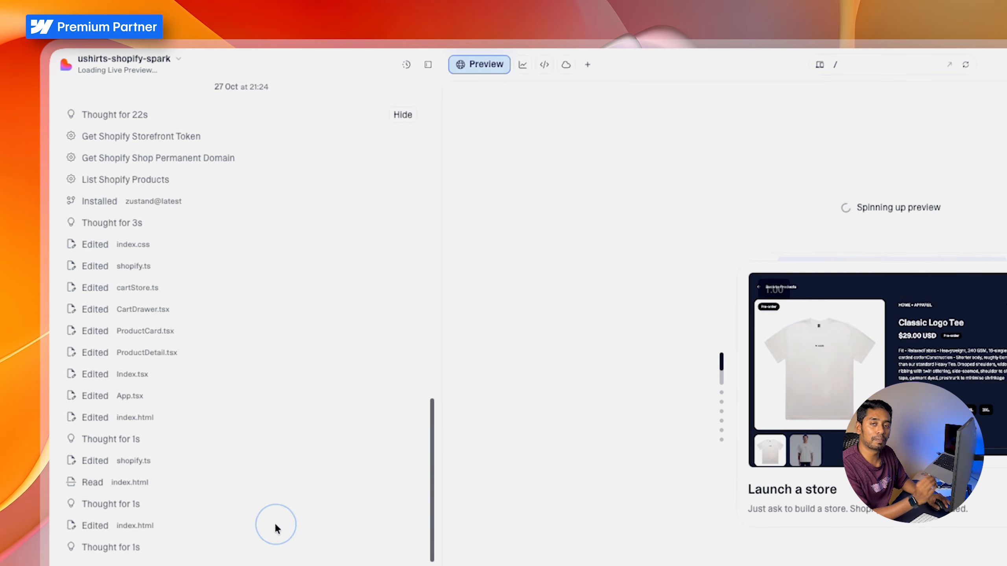
scroll(285, 508, "down", 5)
triple_click(139, 325)
left_click(168, 327)
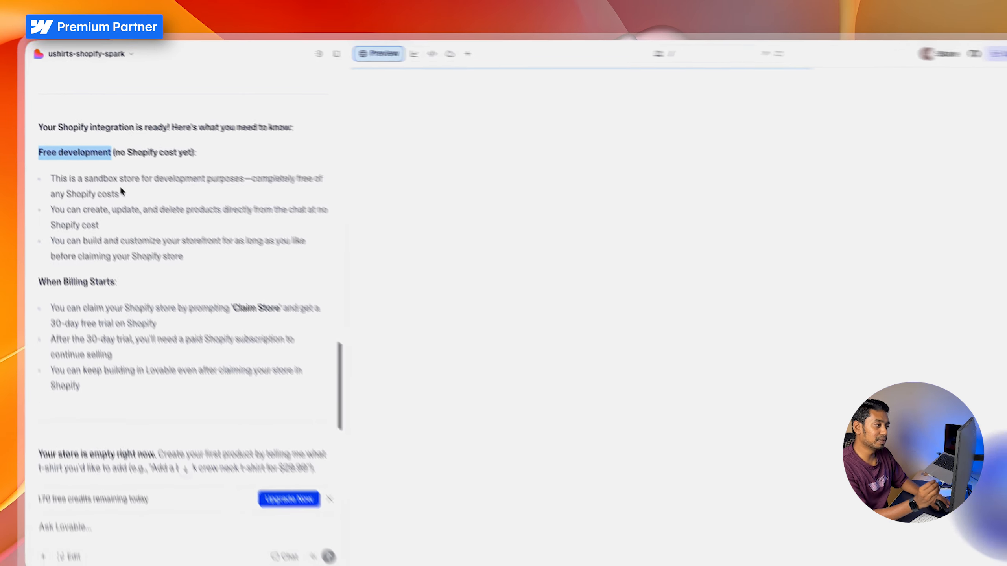
left_click(127, 210)
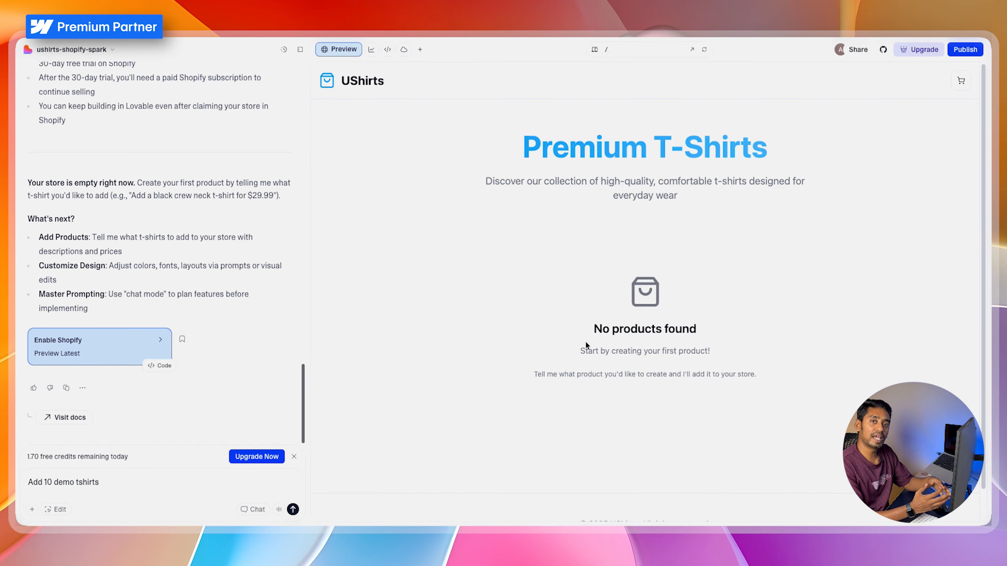
Complete the chat prompt as "Add 10 demo tshirts with it's size/color variants" and send it.
scroll(586, 340, "down", 2)
scroll(586, 340, "up", 1)
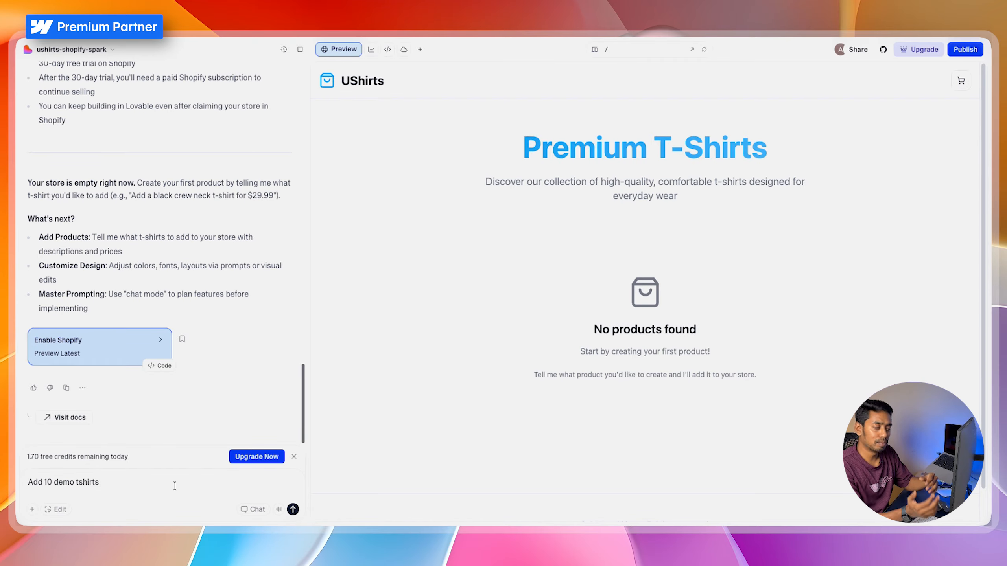
type("with it's size/color variants")
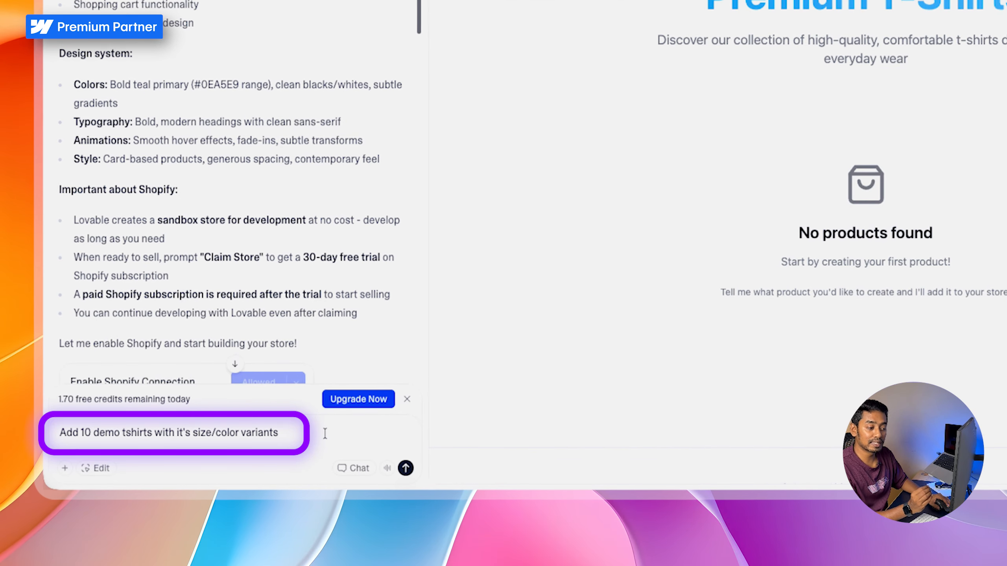
key("Return")
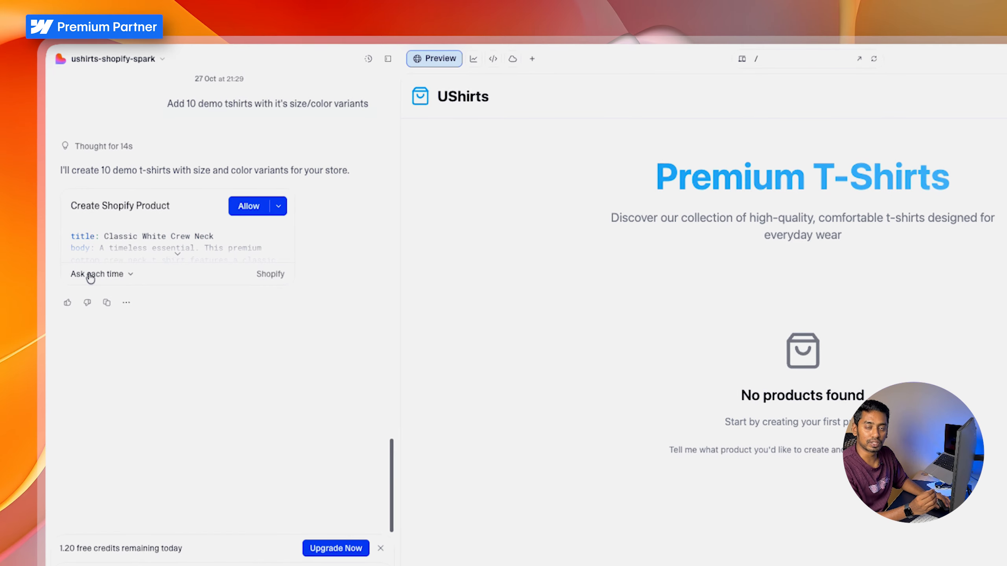
Allow creation of the Classic White Crew Neck product and set the Create Shopify Product permission to Always allow.
left_click(245, 206)
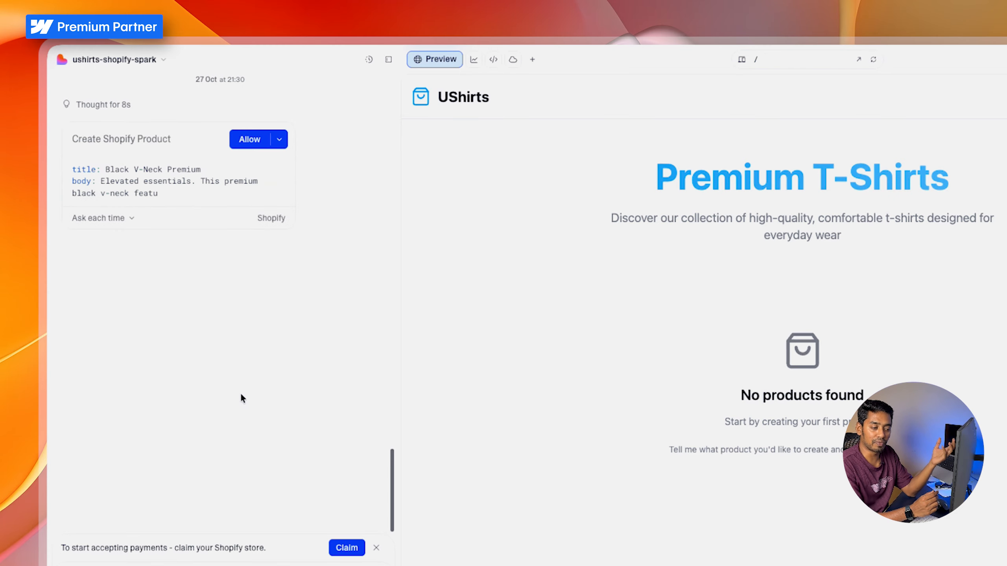
scroll(260, 145, "up", 5)
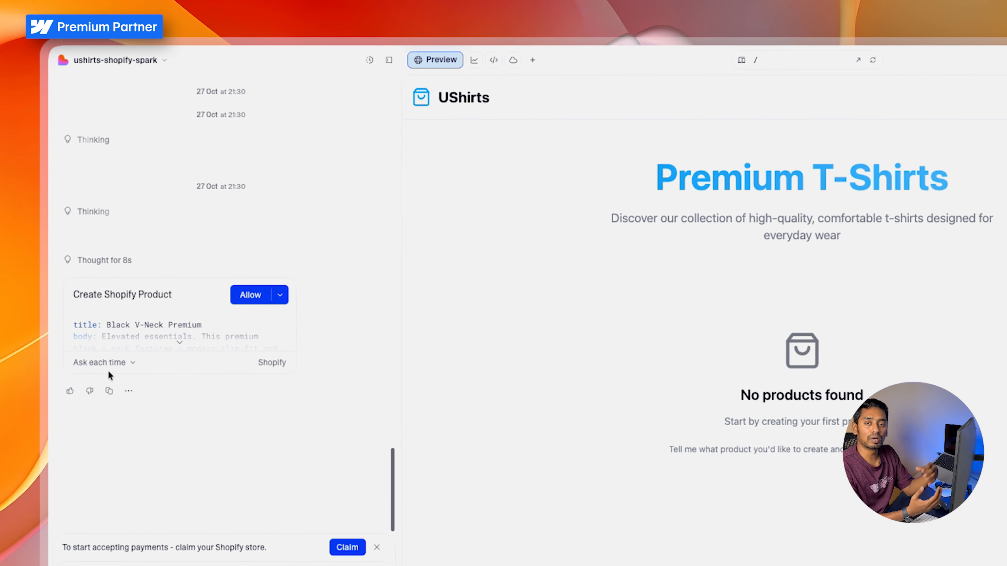
left_click(122, 364)
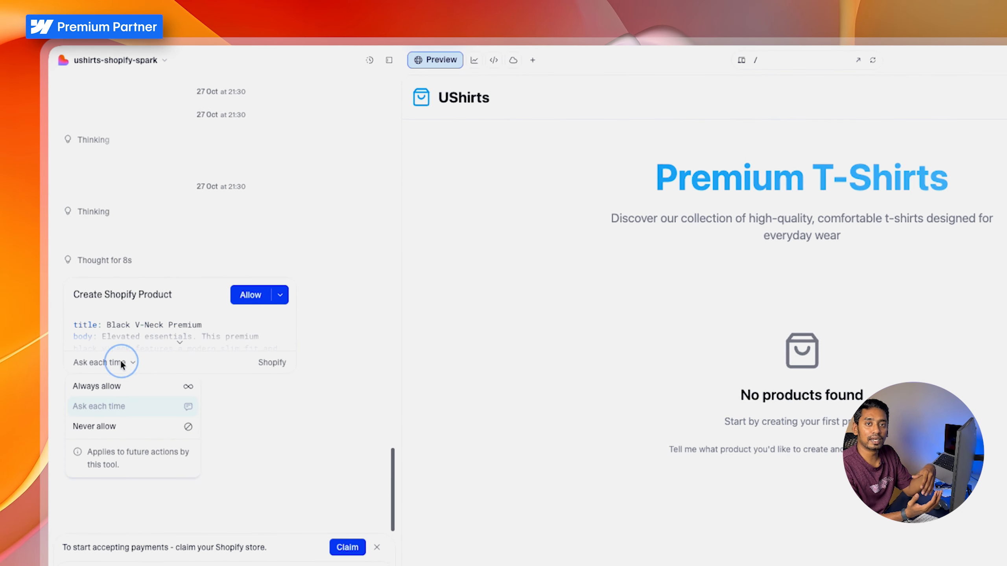
left_click(133, 387)
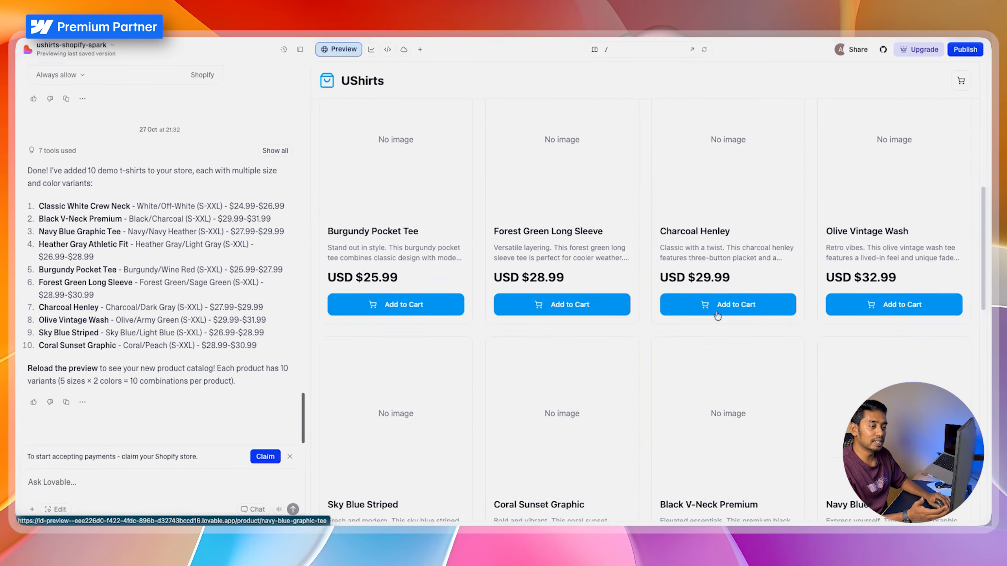
Send the request to convert currency and demo pricing to ₹ and add demo images for each t-shirt, and allow the Shopify product update.
scroll(717, 315, "down", 10)
scroll(718, 316, "up", 12)
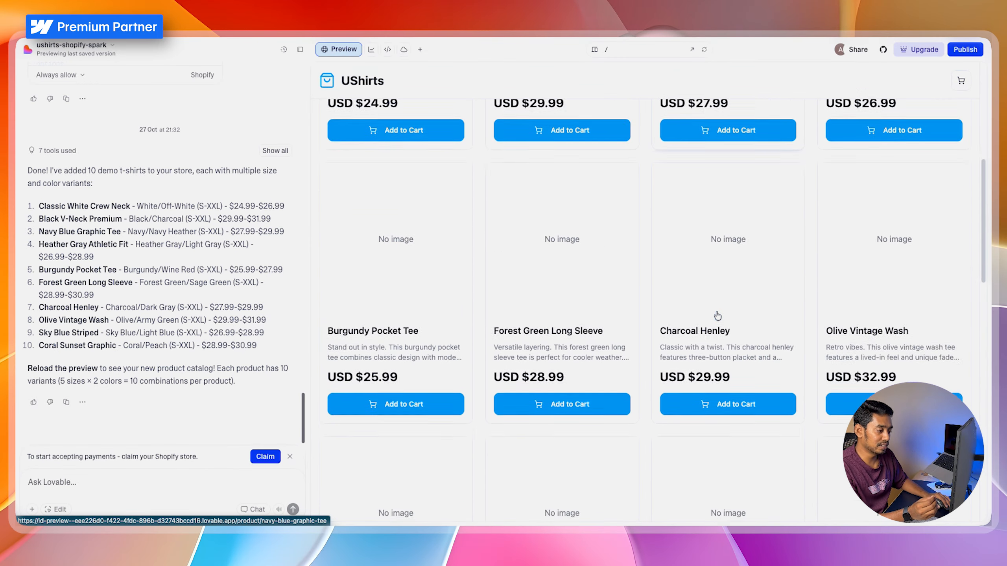
scroll(718, 316, "up", 4)
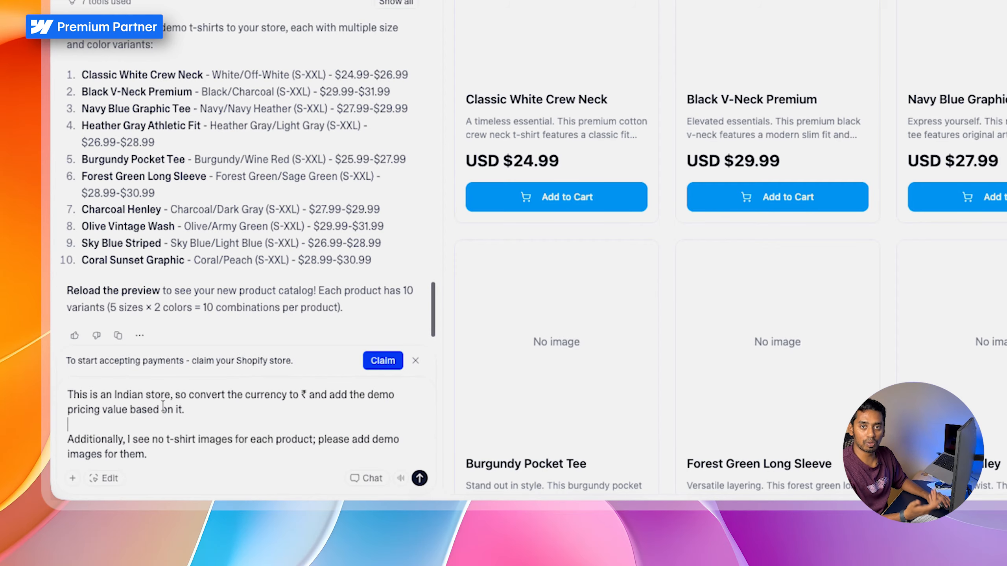
left_click_drag(164, 395, 138, 396)
left_click(317, 407)
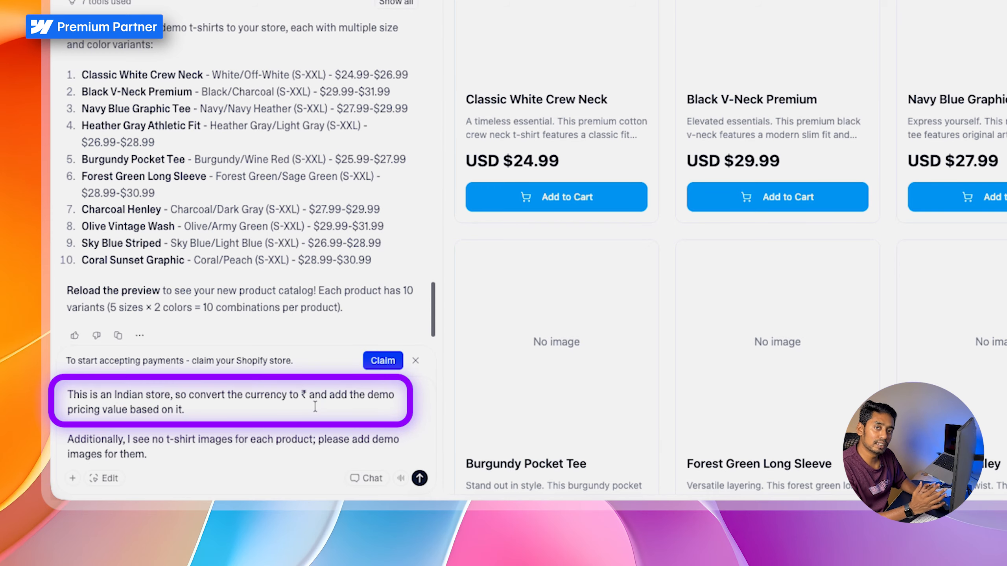
triple_click(315, 407)
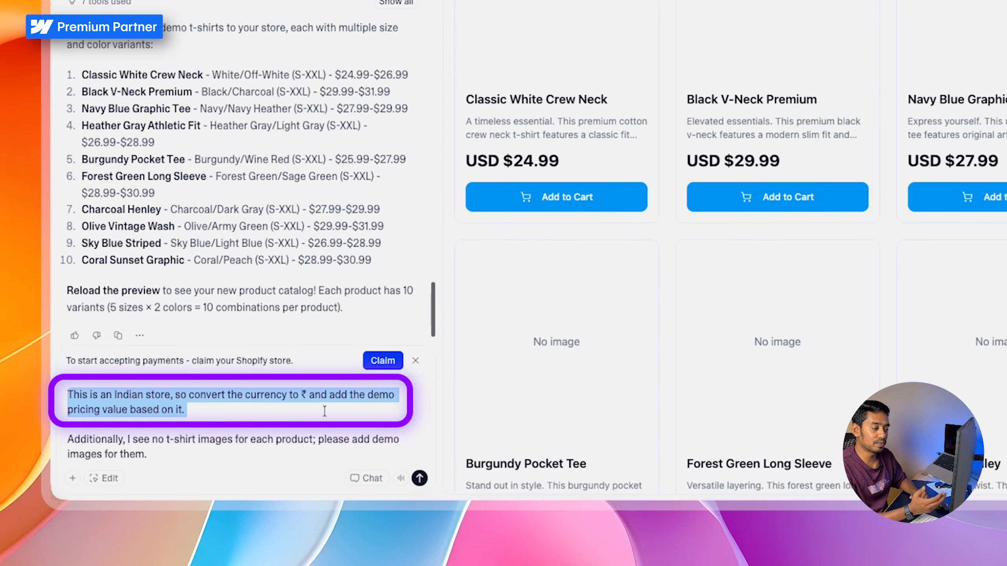
triple_click(279, 440)
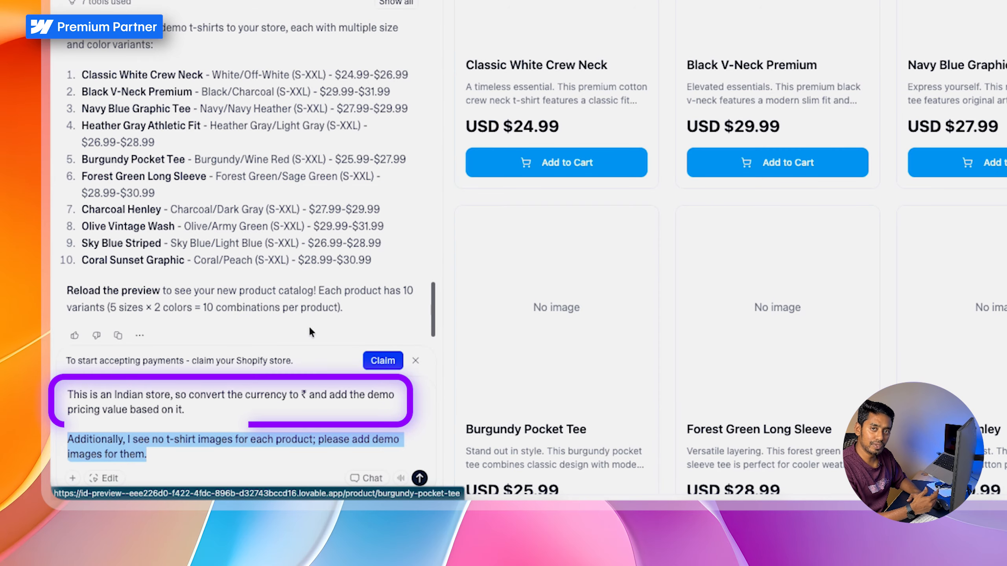
left_click(265, 402)
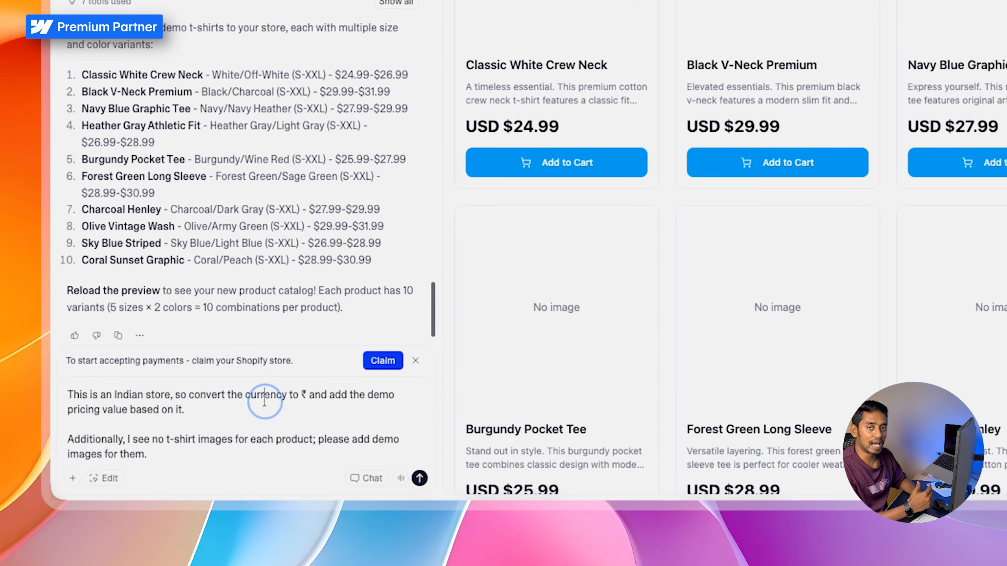
left_click(419, 478)
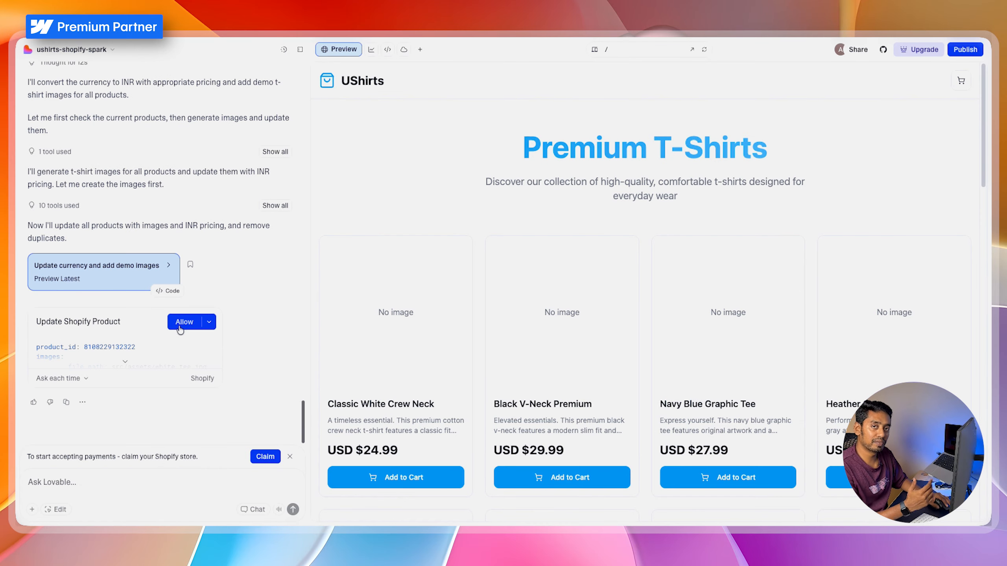
left_click(184, 322)
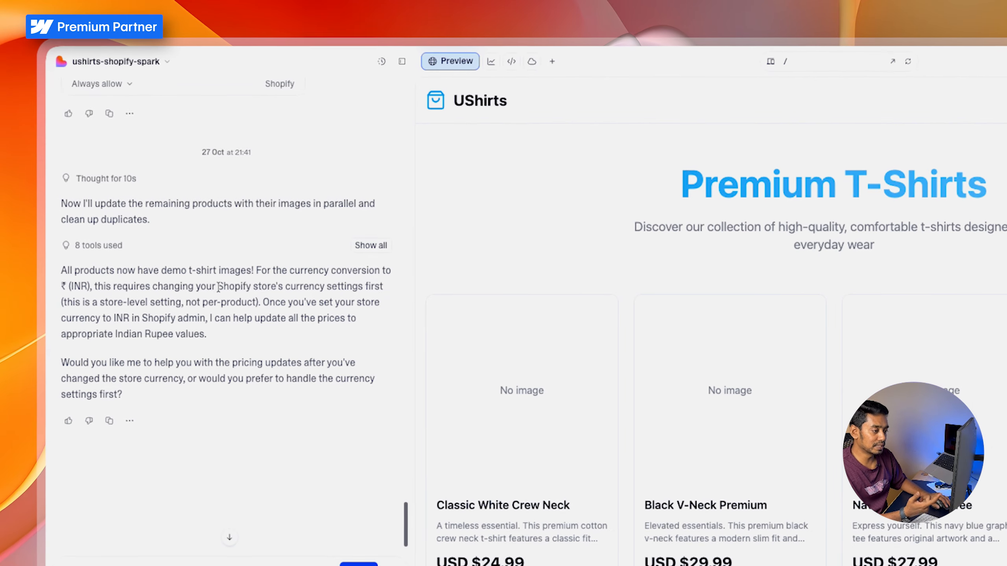
Claim the Lovable-built UShirts store with Shopify, accept its ownership and log in to the Shopify account.
left_click_drag(218, 286, 337, 288)
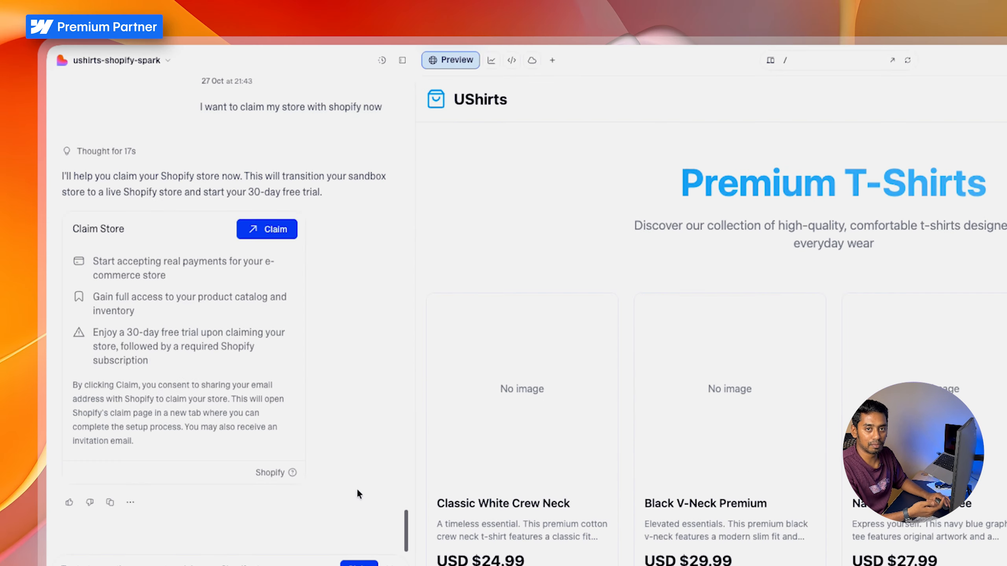
left_click(267, 230)
left_click_drag(593, 313, 598, 232)
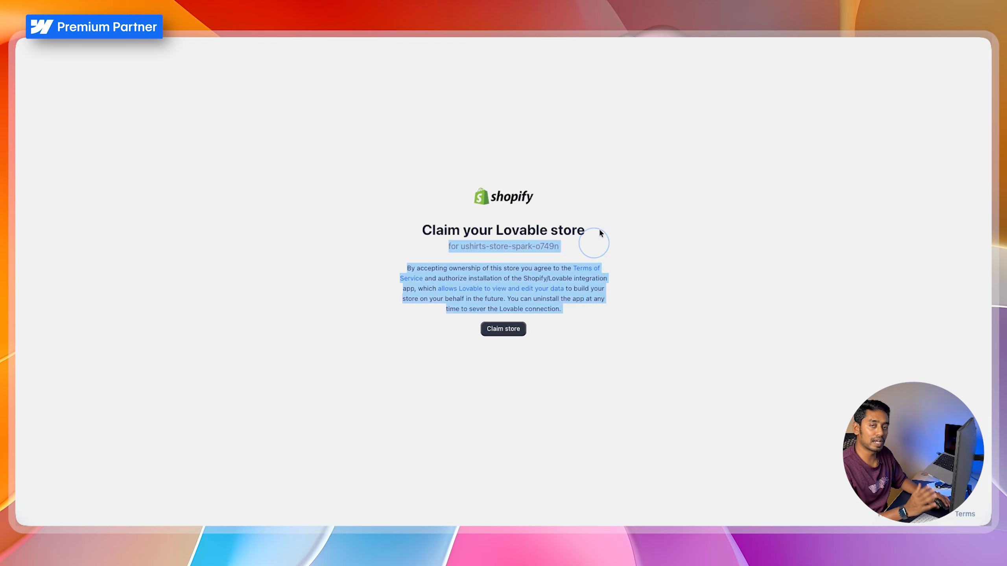
left_click(602, 227)
left_click(503, 330)
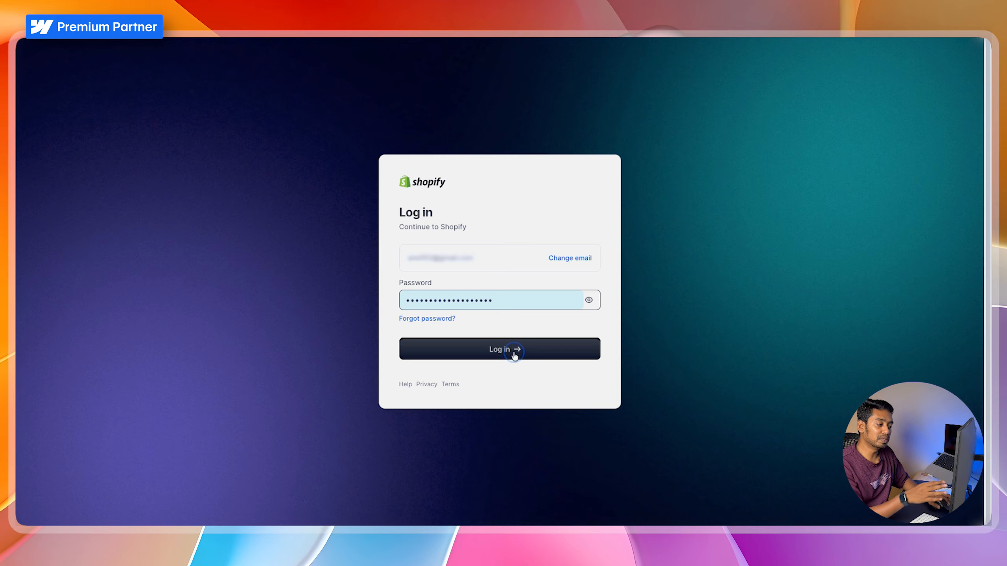
left_click(512, 352)
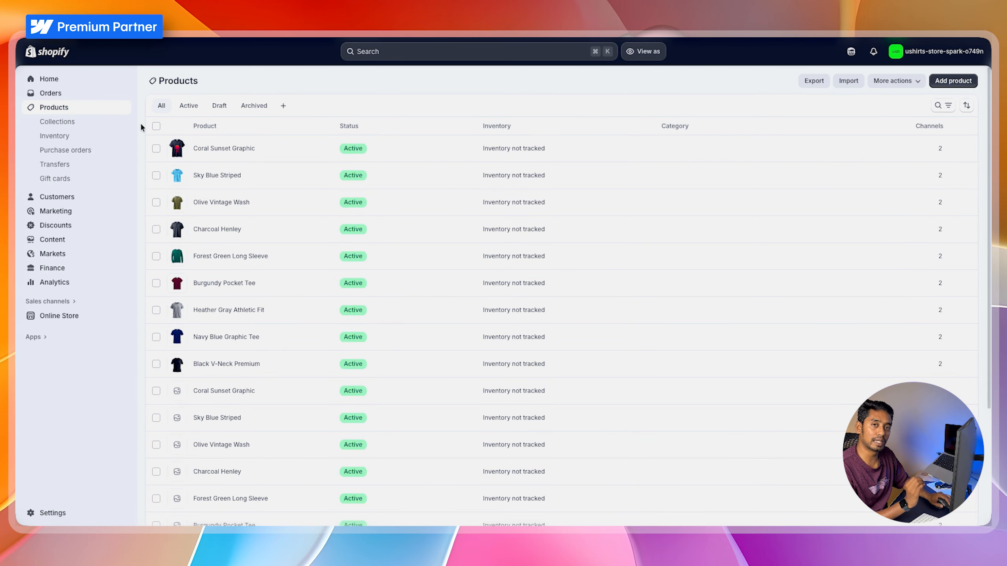
Delete the duplicate products without images, from the second Coral Sunset Graphic through the second Black V-Neck Premium, from the Shopify product list.
left_click(156, 391)
scroll(188, 373, "down", 4)
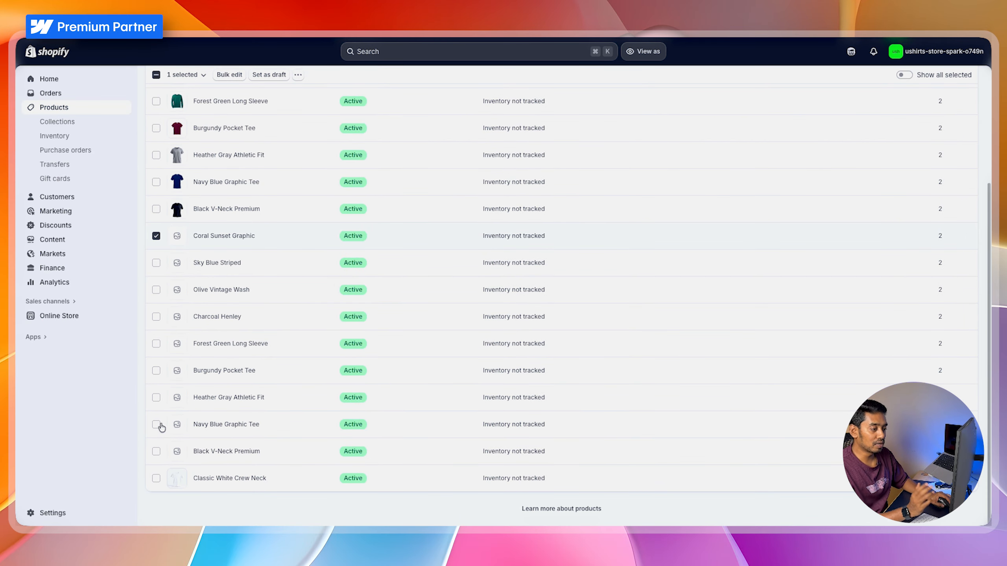
left_click(155, 452, "shift")
scroll(201, 375, "up", 4)
left_click(297, 126)
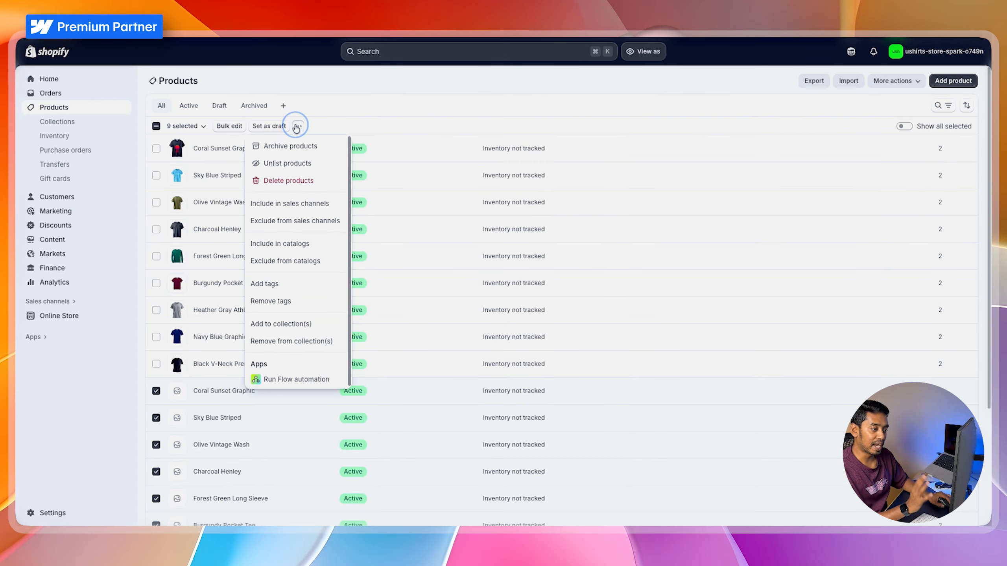
left_click(289, 180)
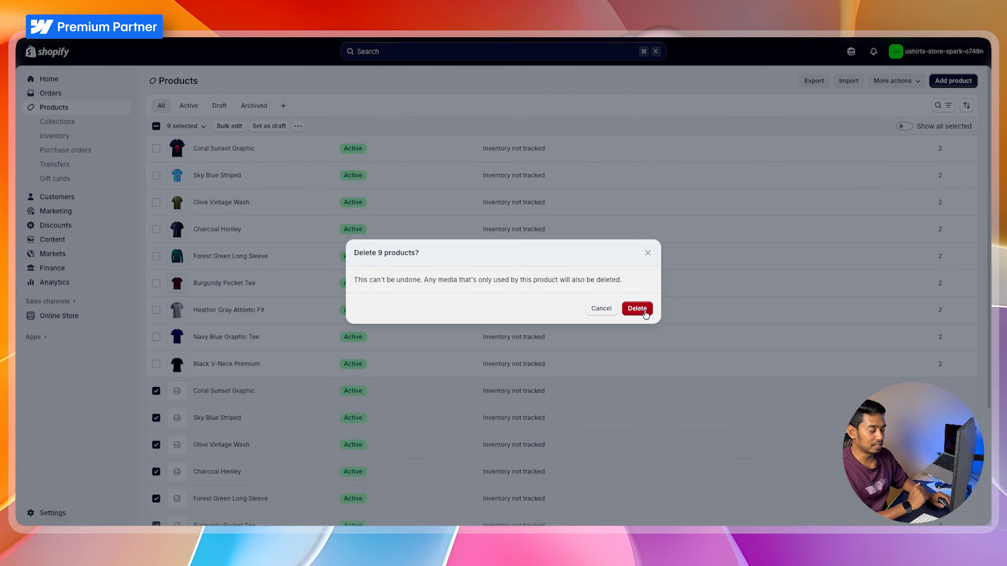
left_click(643, 310)
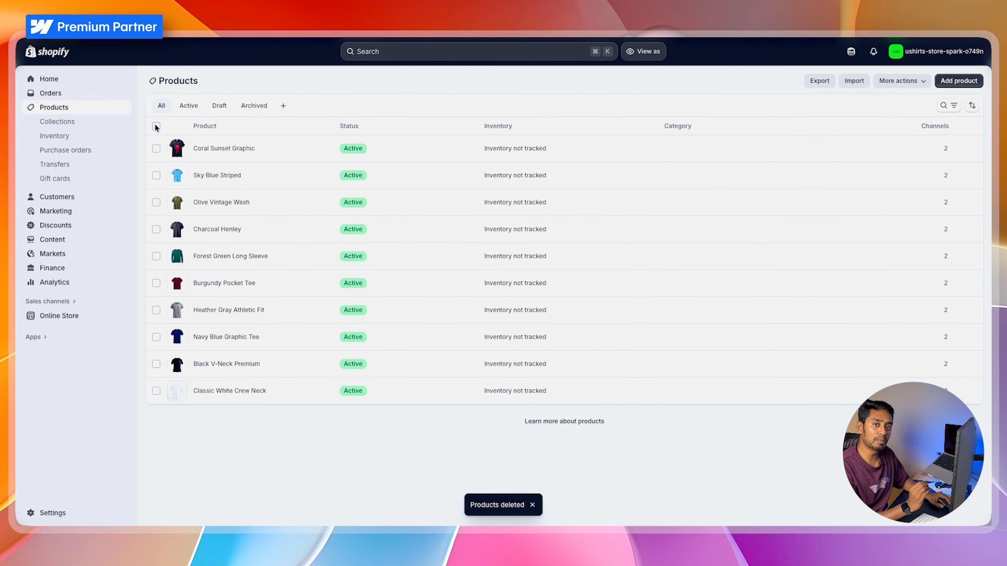
left_click(156, 126)
left_click(257, 491)
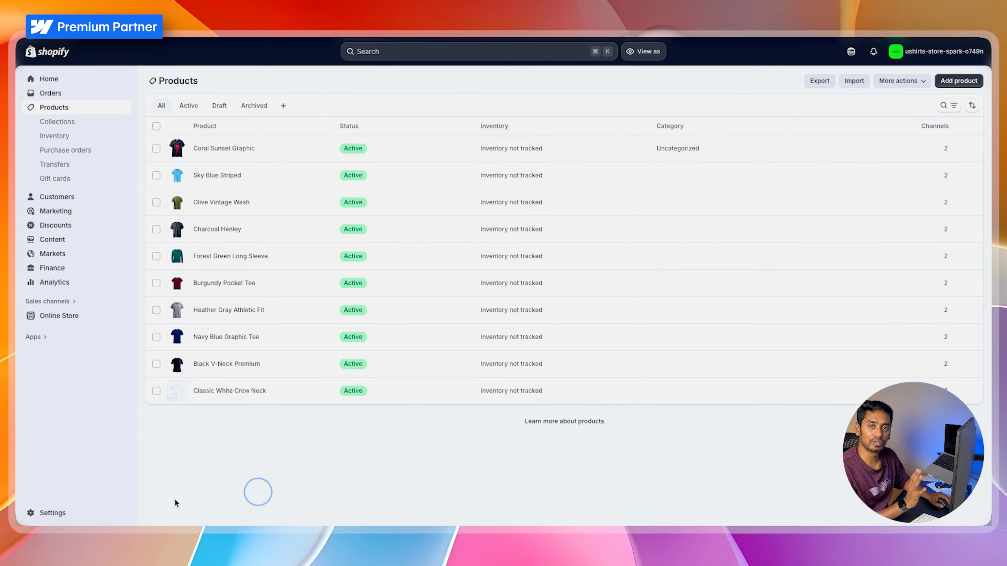
Change the store currency to Indian Rupee (INR ₹) in Shopify's general settings and save it.
left_click(75, 513)
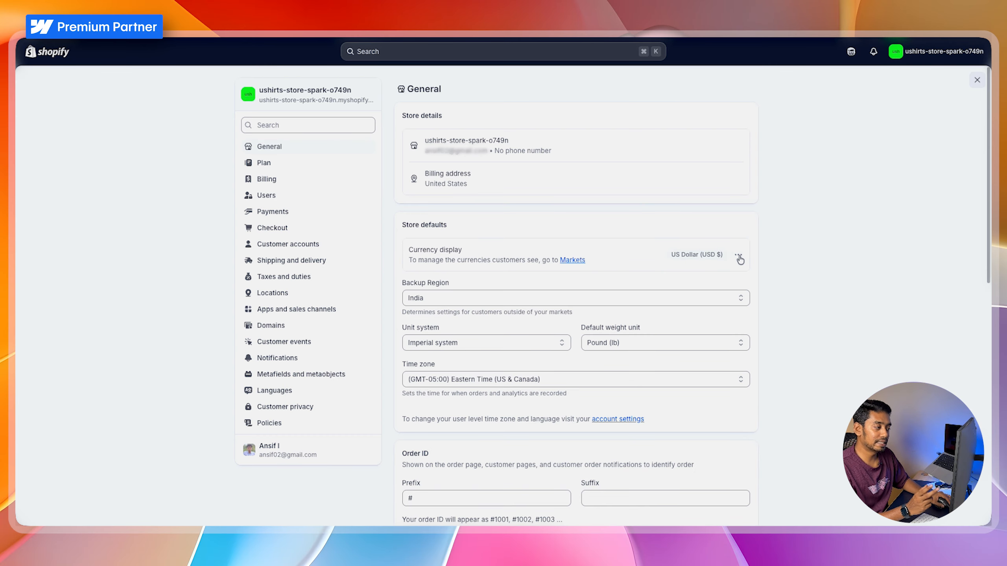
left_click(738, 256)
left_click(689, 276)
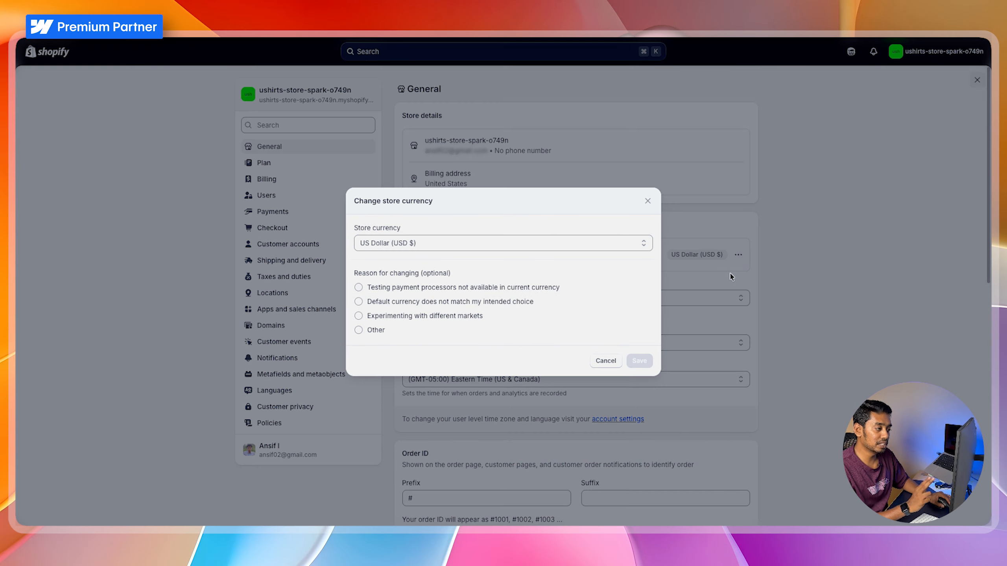
left_click(485, 246)
type("ind")
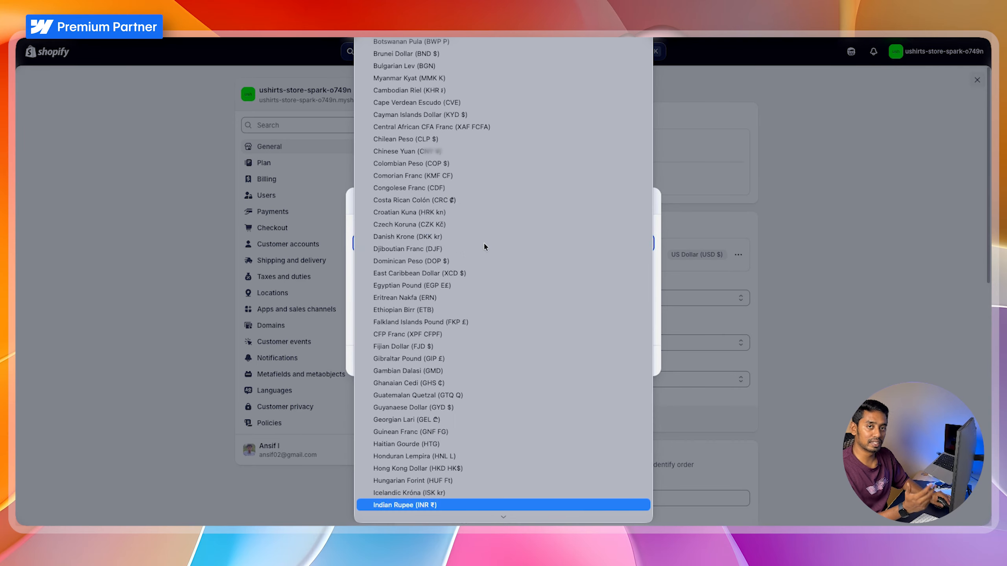
key("Return")
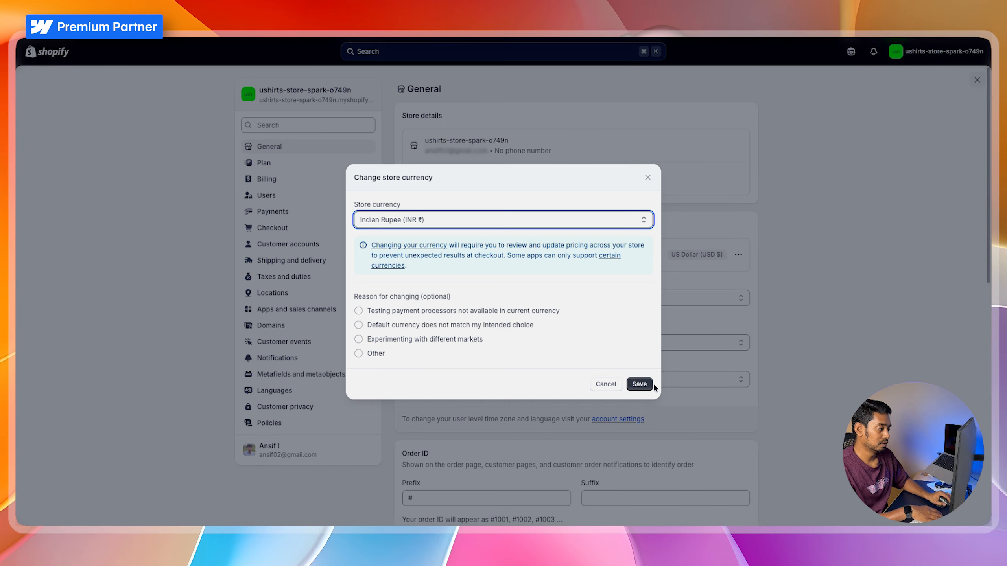
left_click(647, 386)
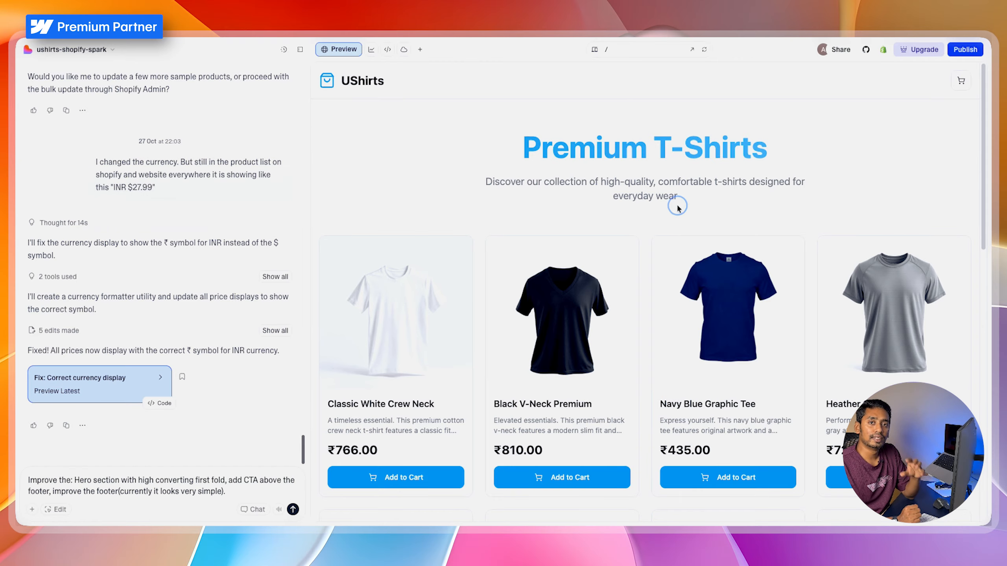
Send the prompt "Improve the: Hero section with high converting first fold, add CTA above the footer, improve the footer(currently it looks very simple)." in Lovable.
left_click_drag(677, 206, 632, 179)
triple_click(570, 150)
left_click(632, 180)
double_click(573, 139)
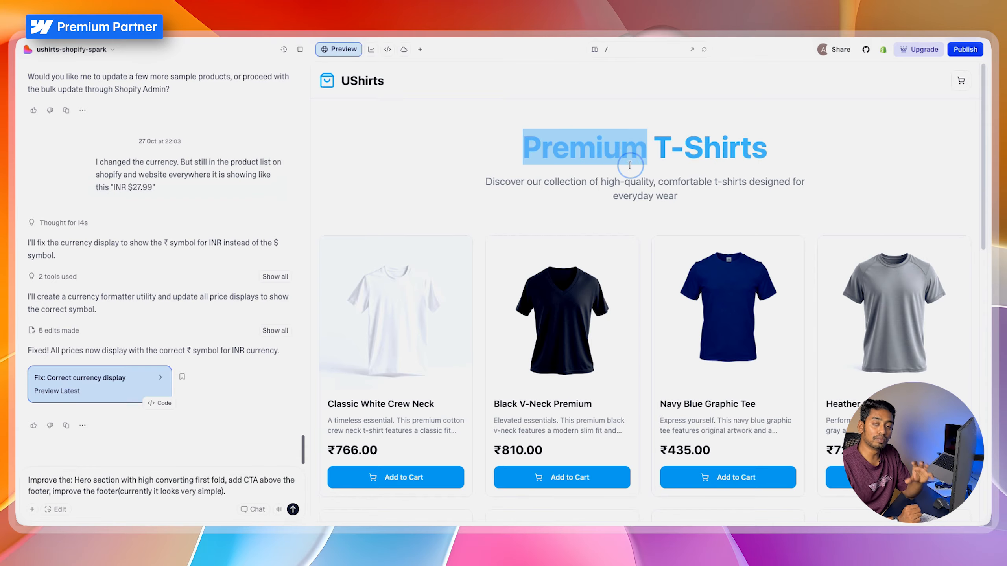
left_click_drag(573, 139, 668, 191)
left_click(679, 197)
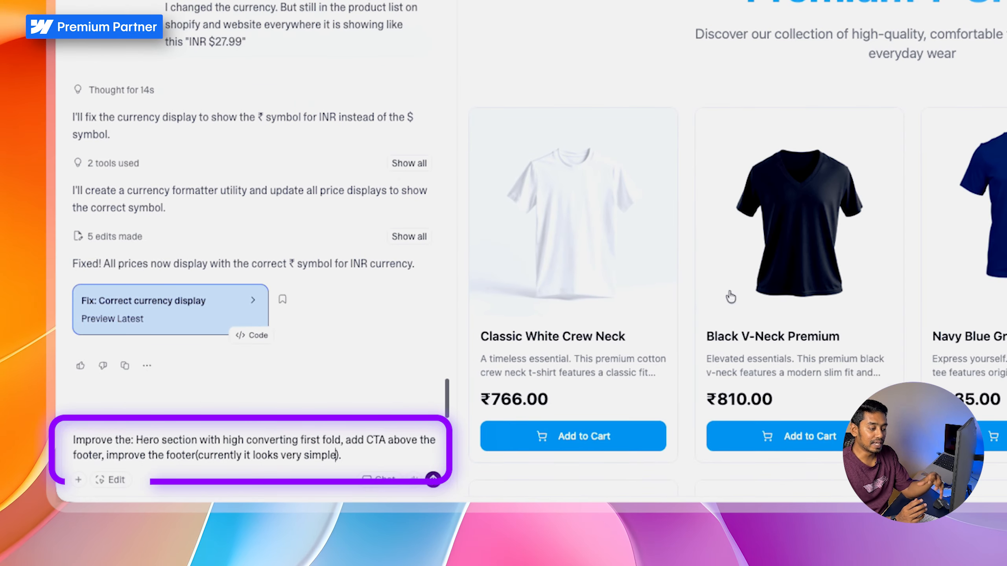
double_click(741, 7)
left_click_drag(598, 78, 690, 194)
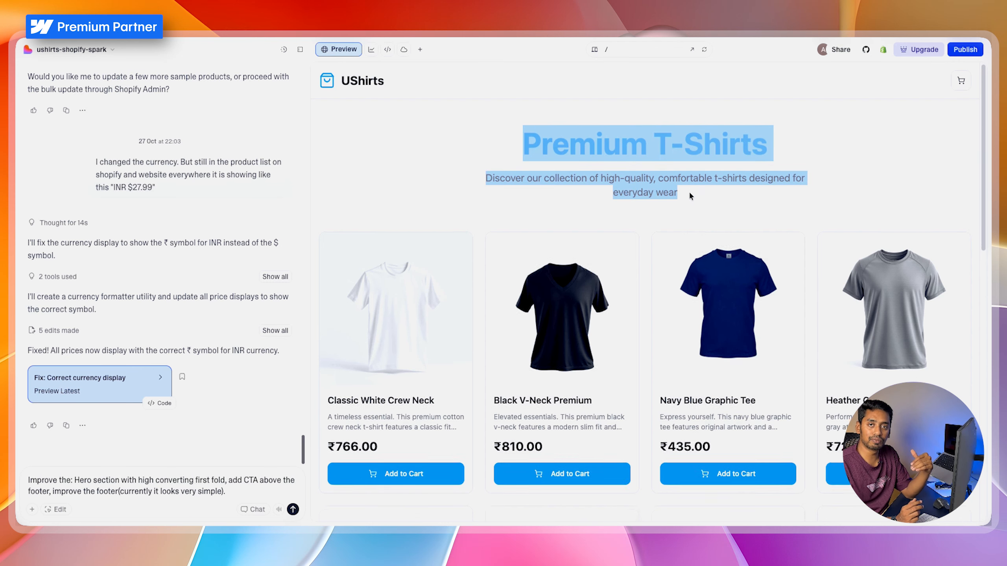
scroll(689, 195, "down", 10)
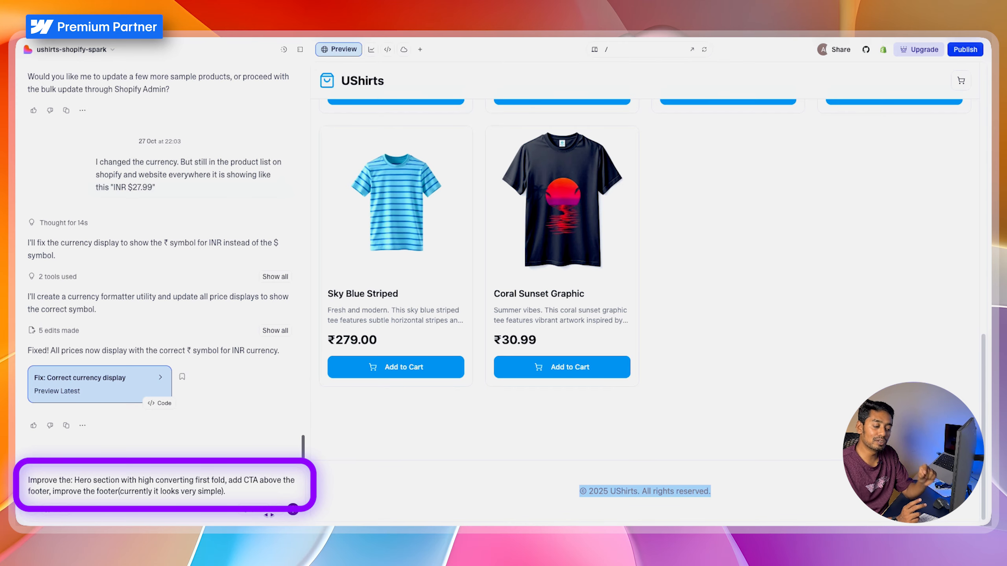
left_click(294, 510)
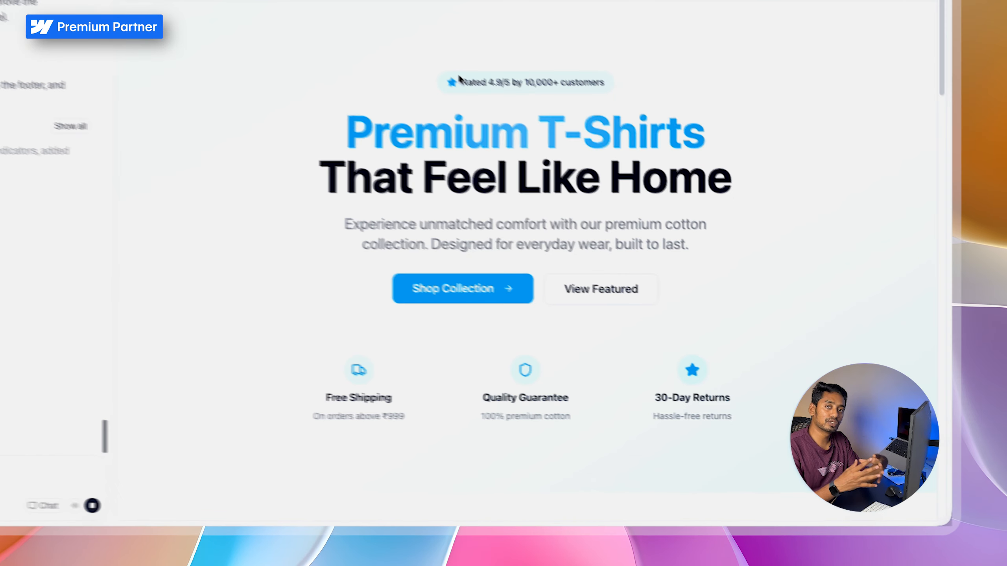
Examine the redesigned hero section: the customer rating badge, headline, call-to-action buttons, and the shipping, quality and returns highlights.
left_click_drag(458, 77, 727, 292)
left_click(727, 293)
scroll(727, 293, "down", 1)
scroll(728, 293, "up", 1)
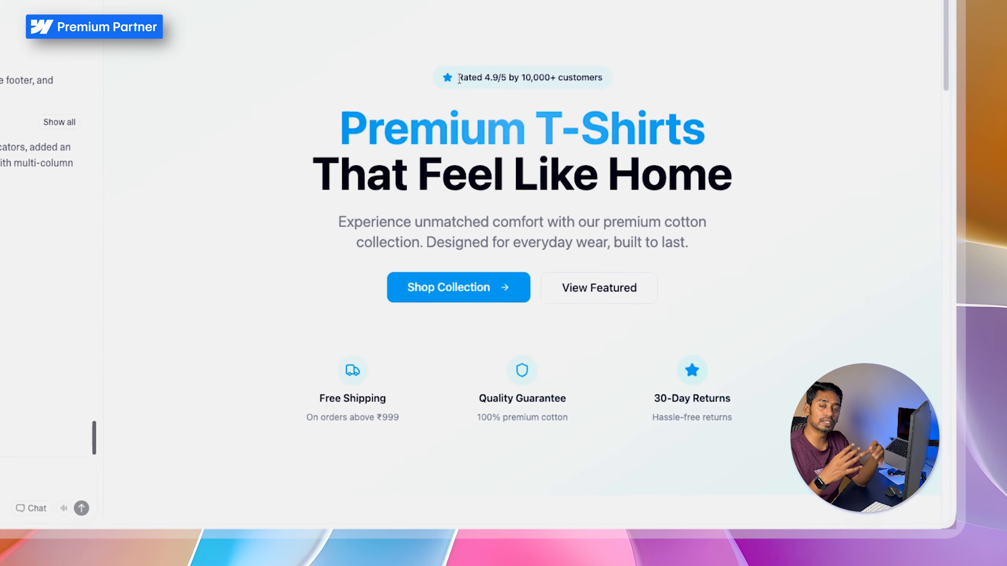
left_click_drag(459, 78, 507, 81)
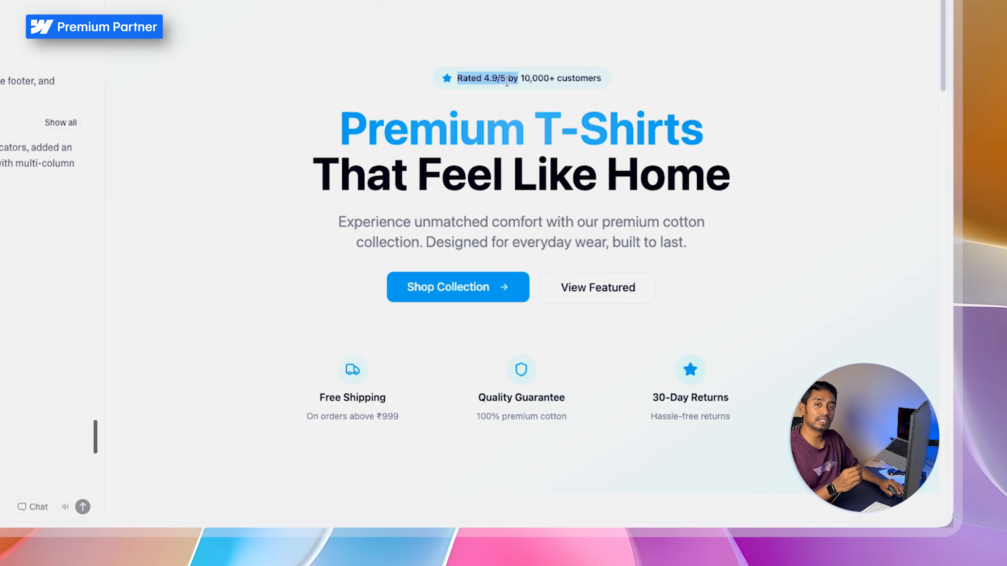
triple_click(507, 81)
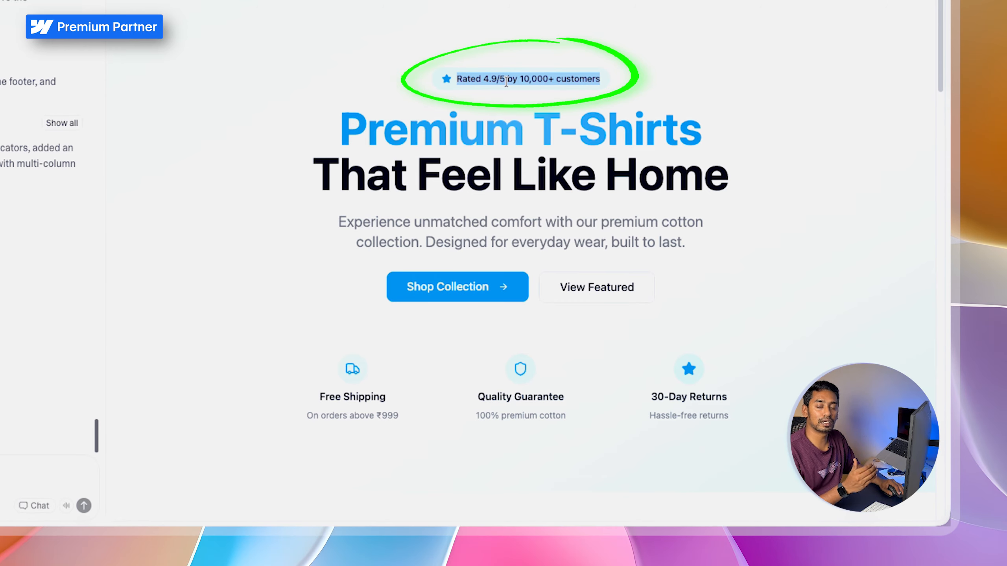
left_click_drag(342, 129, 692, 175)
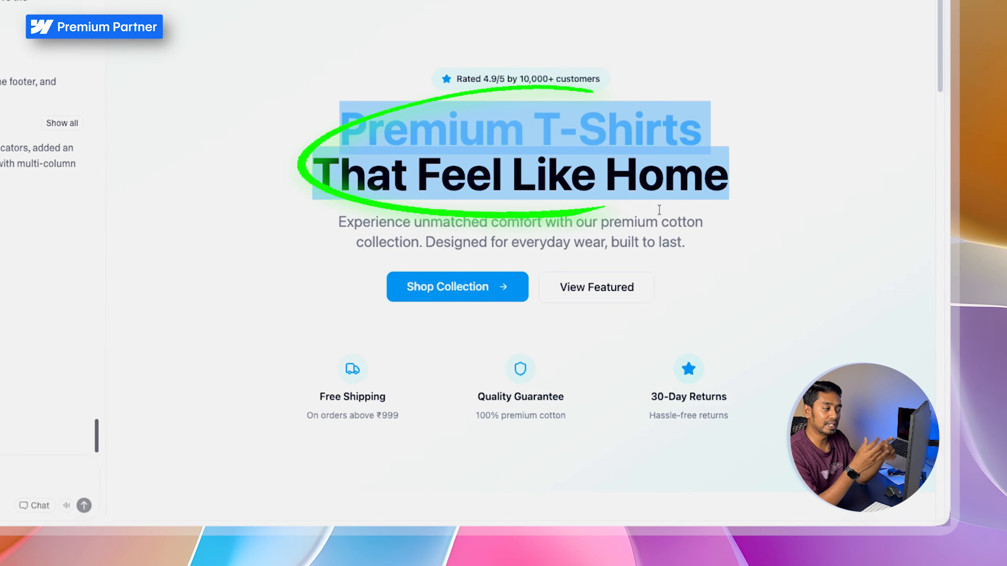
left_click(495, 254)
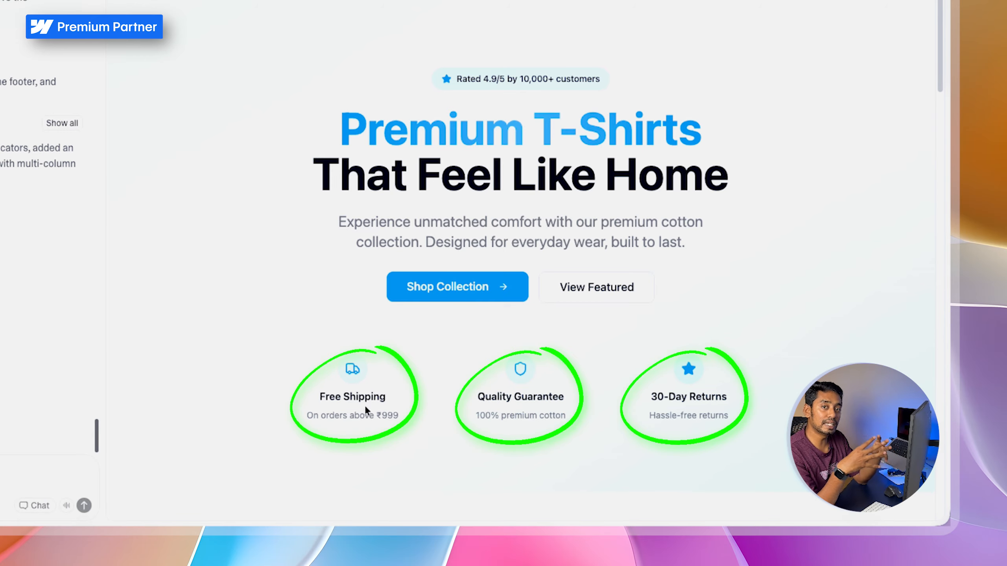
mouse_move(398, 416)
left_mouse_down()
mouse_move(343, 396)
mouse_move(354, 406)
left_mouse_up()
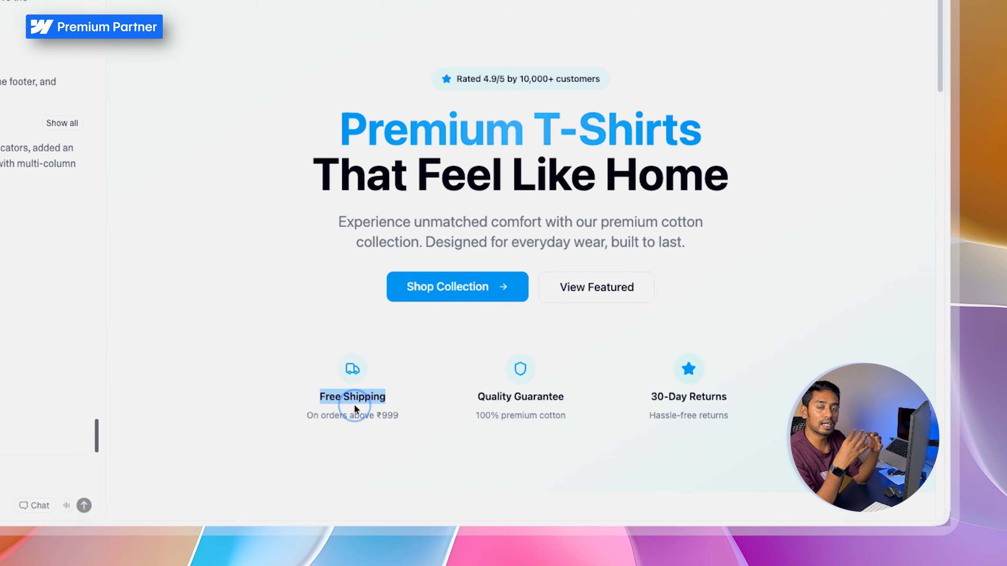
left_click(390, 415)
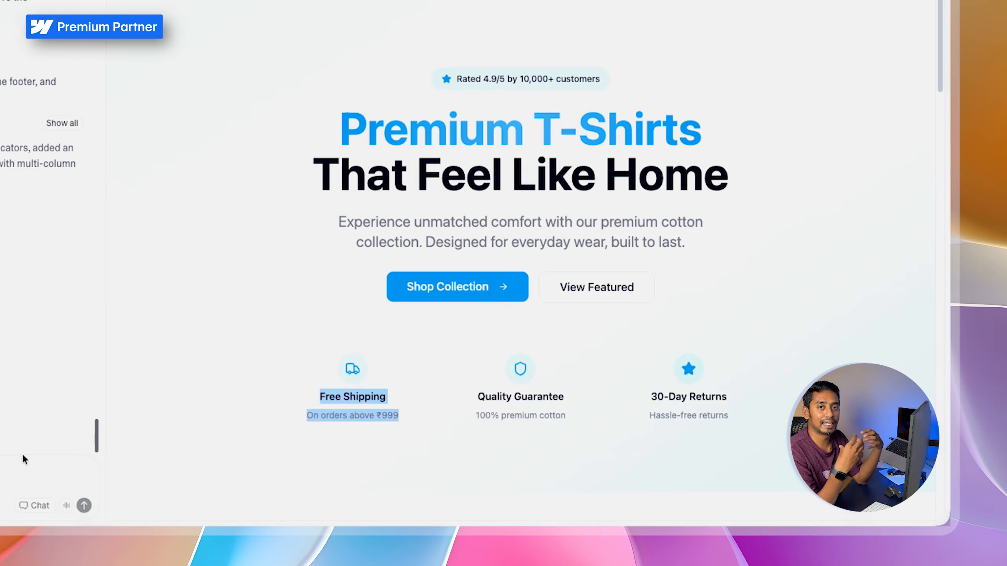
left_click(376, 429)
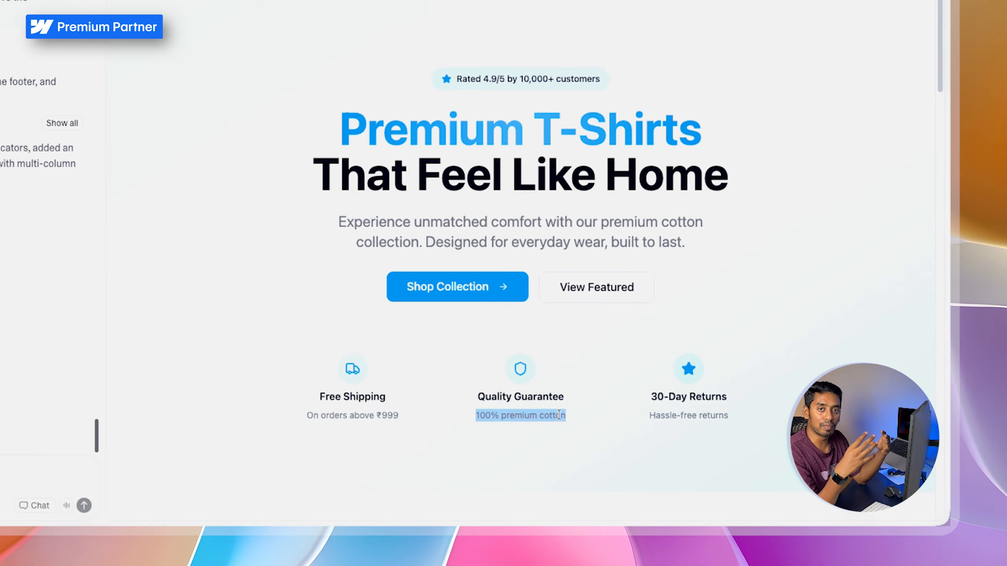
left_click_drag(650, 397, 683, 400)
left_click(683, 400)
Examine the newsletter subscription section with its first-order discount line, located above the multi-column footer of the homepage.
scroll(683, 401, "down", 15)
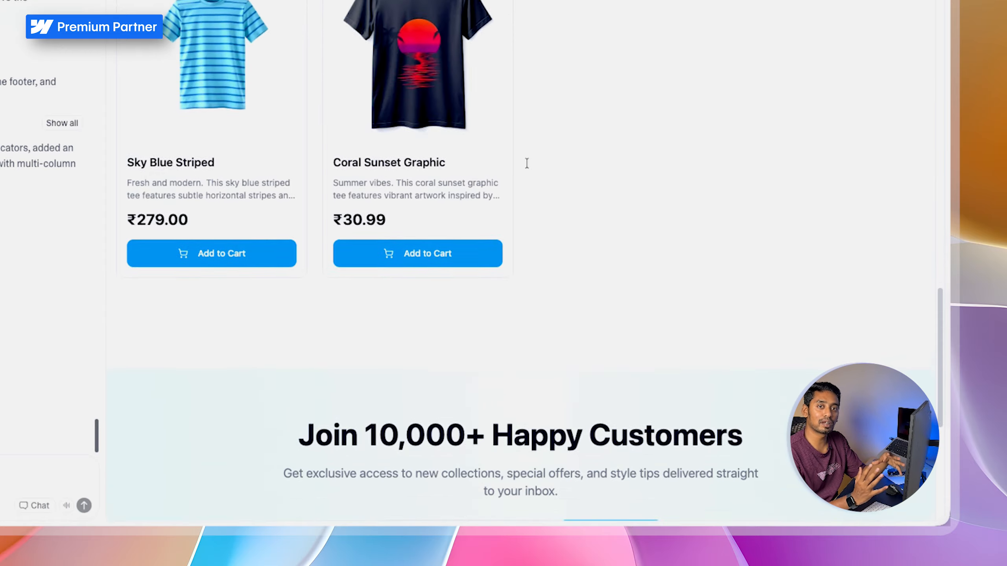
triple_click(408, 110)
left_click(412, 112)
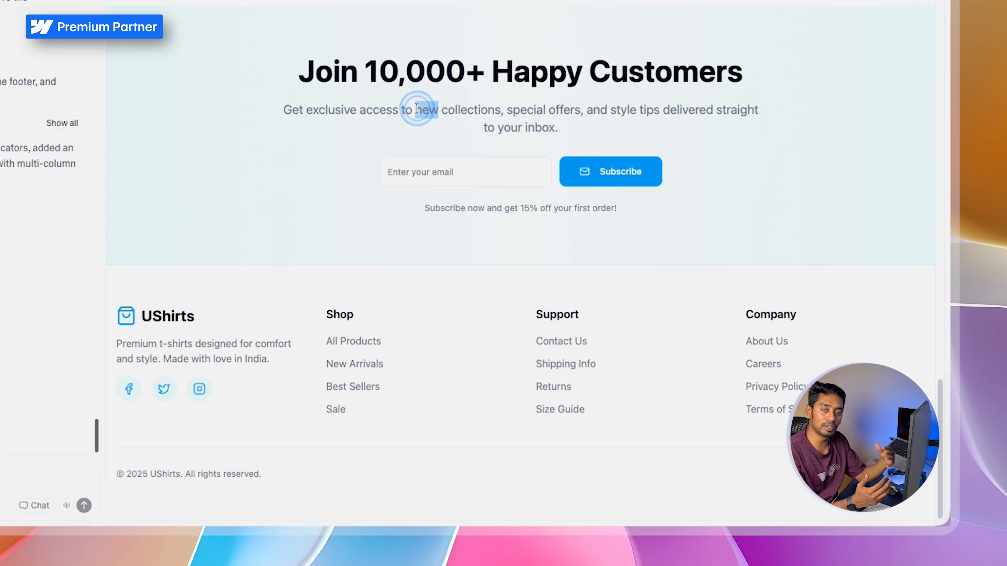
double_click(415, 71)
left_click(407, 110)
double_click(415, 74)
mouse_move(408, 110)
left_mouse_down()
mouse_move(414, 75)
mouse_move(406, 109)
left_mouse_up()
left_click(450, 171)
triple_click(456, 208)
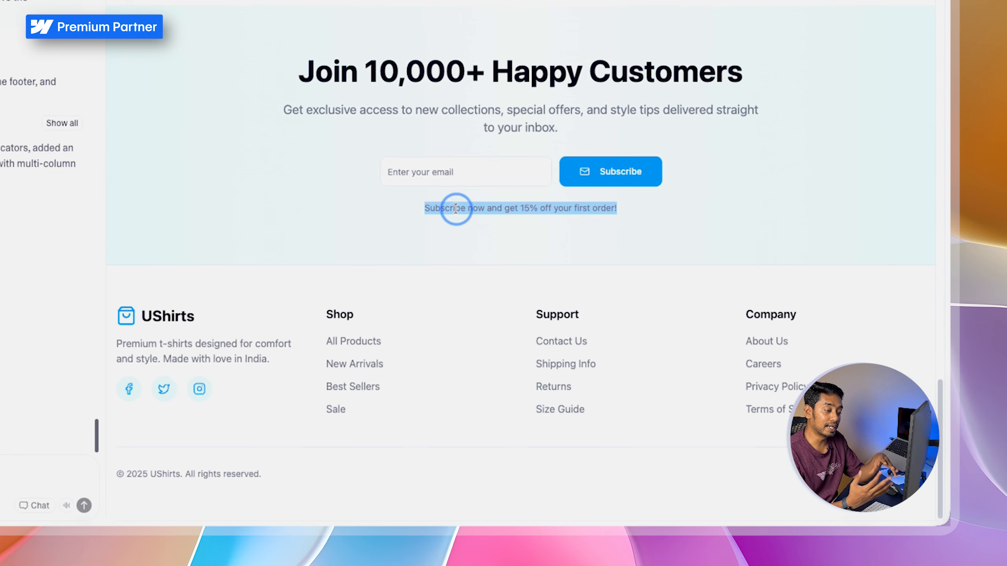
left_click_drag(455, 208, 420, 95)
left_click(420, 96)
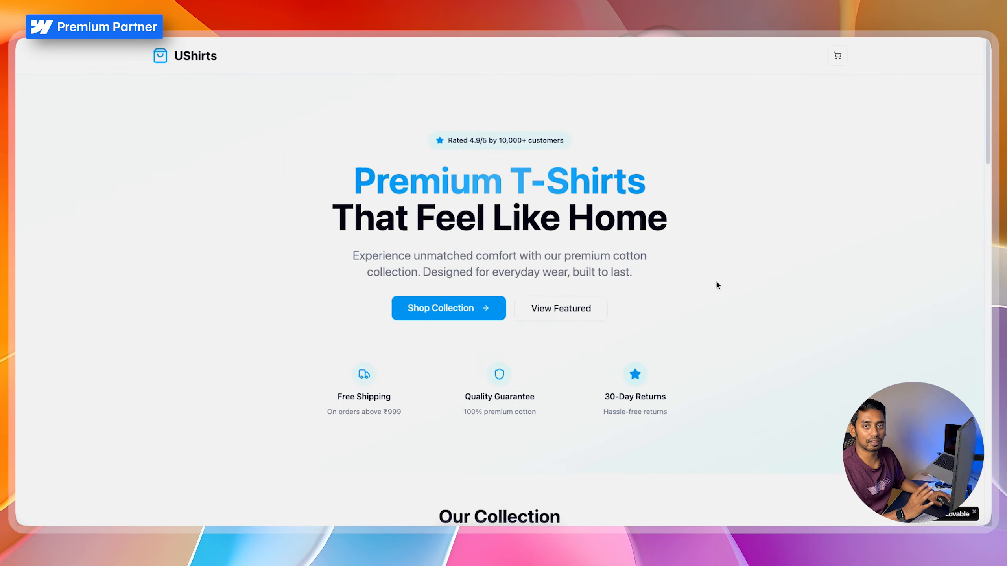
Open the Black V-Neck Premium product in the store preview and add it to the cart in size L and color Charcoal.
scroll(716, 280, "down", 10)
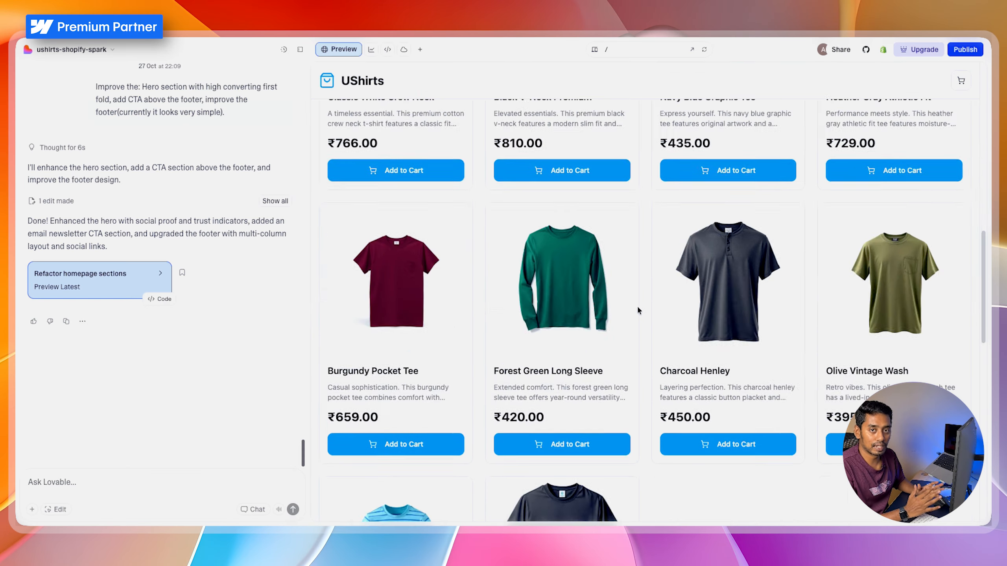
scroll(637, 305, "up", 5)
left_click(562, 296)
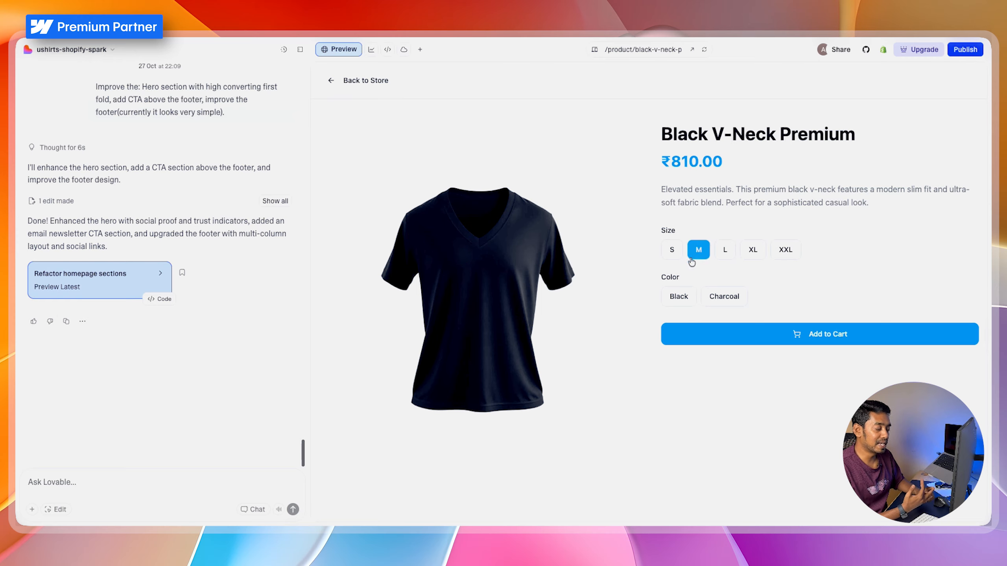
left_click(725, 249)
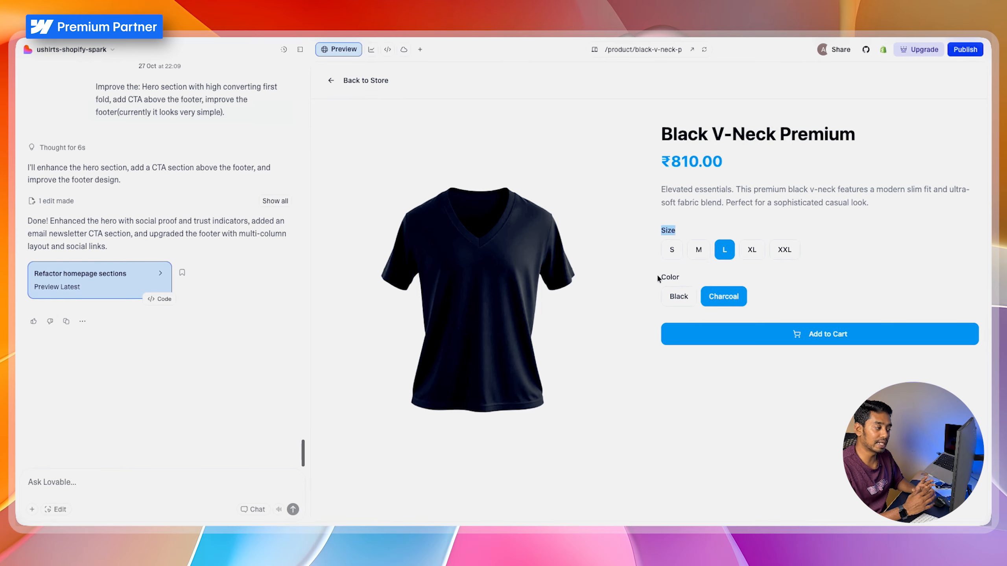
left_click(823, 334)
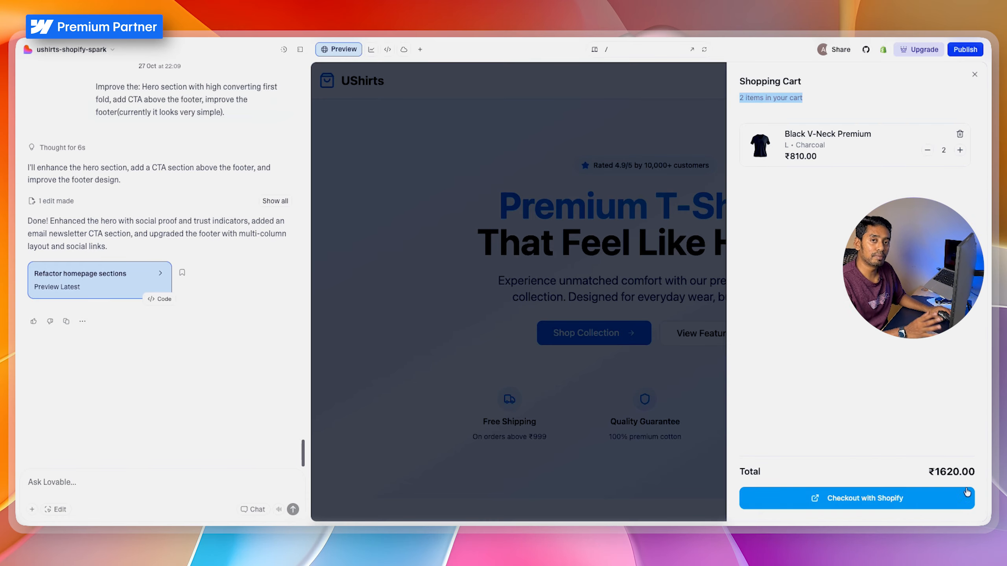
Raise the Black V-Neck Premium quantity in the cart to 2, lower it again, and remove the item from the cart.
left_click(960, 150)
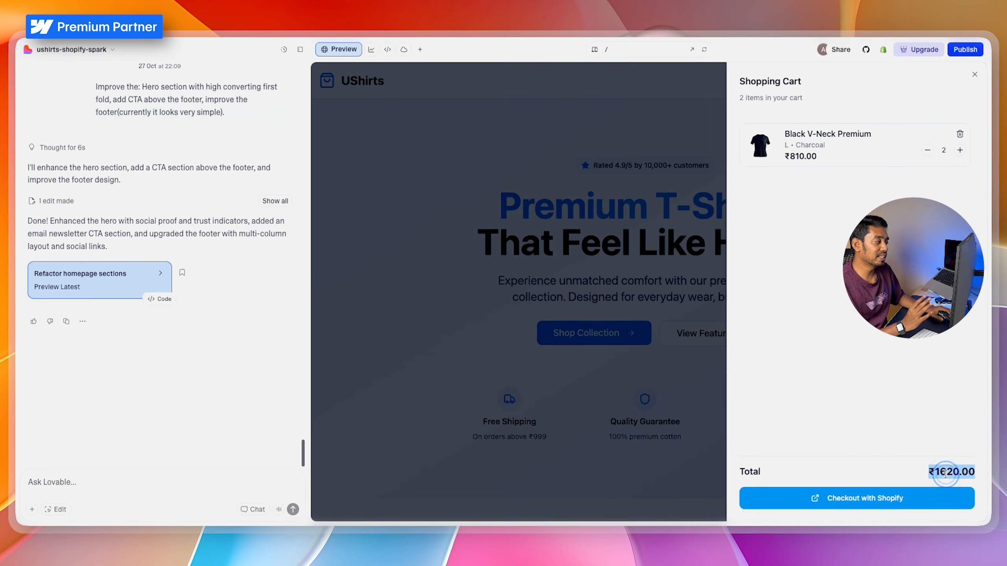
left_click(927, 150)
left_click(928, 150)
left_click(959, 134)
left_click(974, 75)
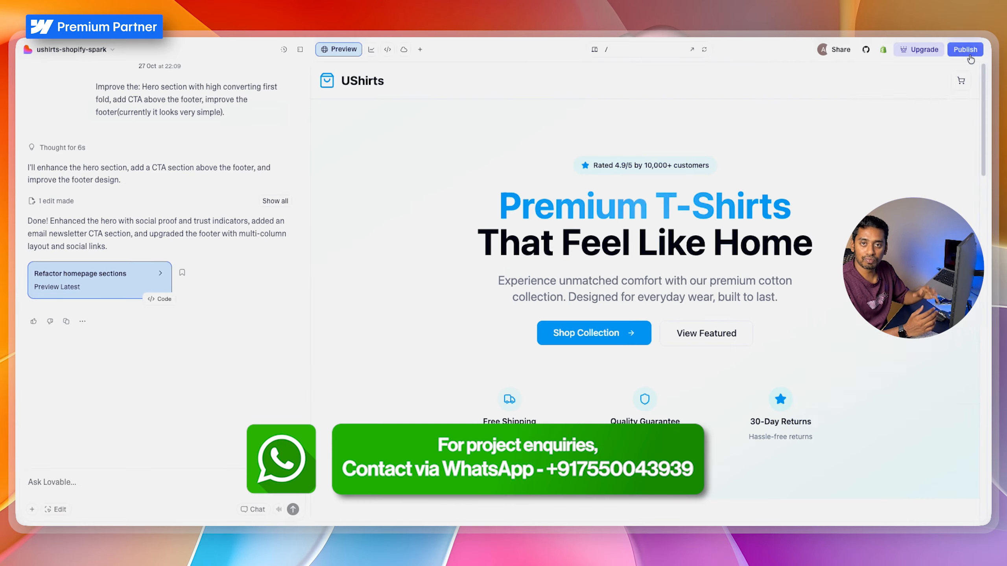
Publish the UShirts store project from Lovable.
left_click(965, 49)
left_click(933, 398)
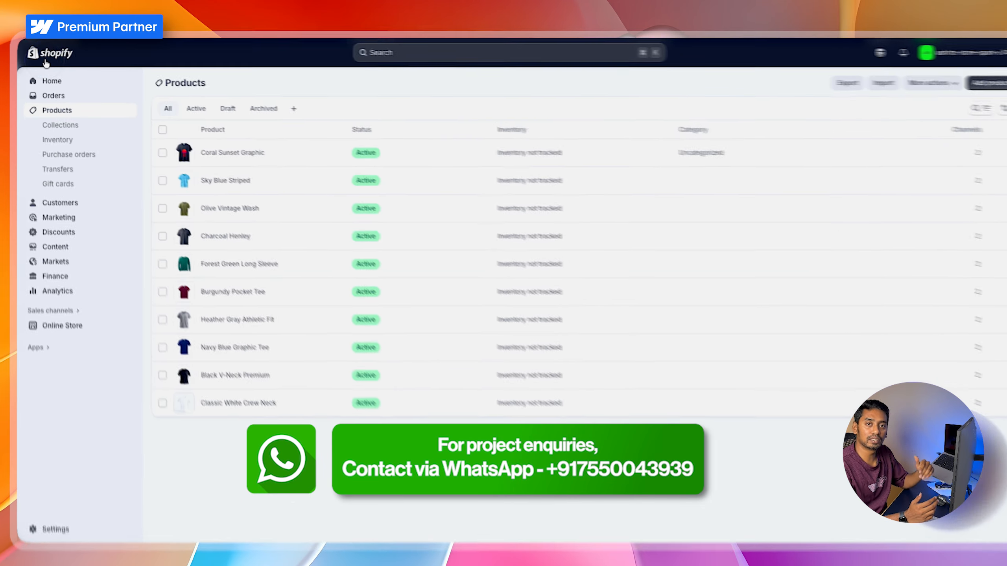
Switch to the Shopify admin home page and view the connected Lovable site from the store setup overview.
left_click(113, 81)
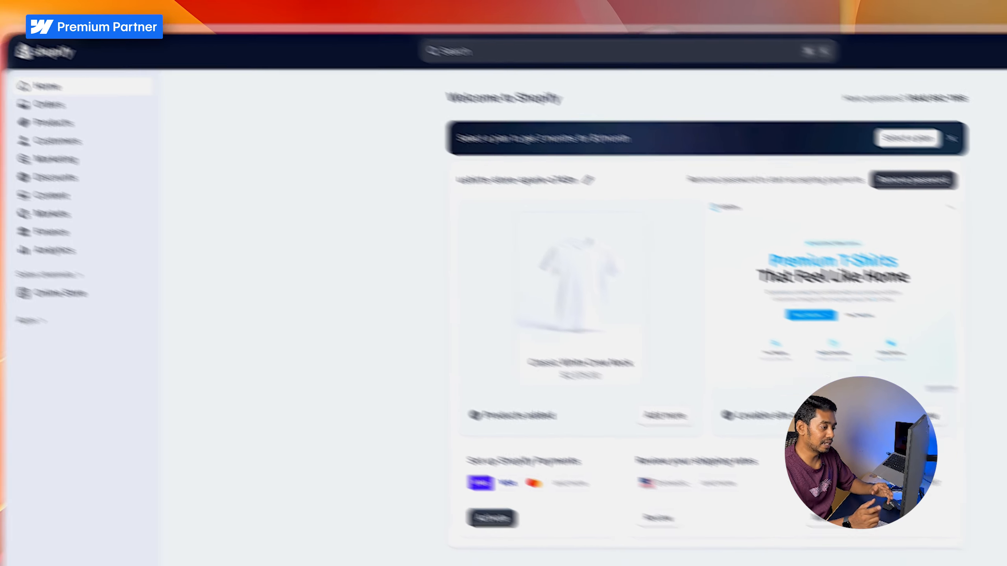
triple_click(846, 428)
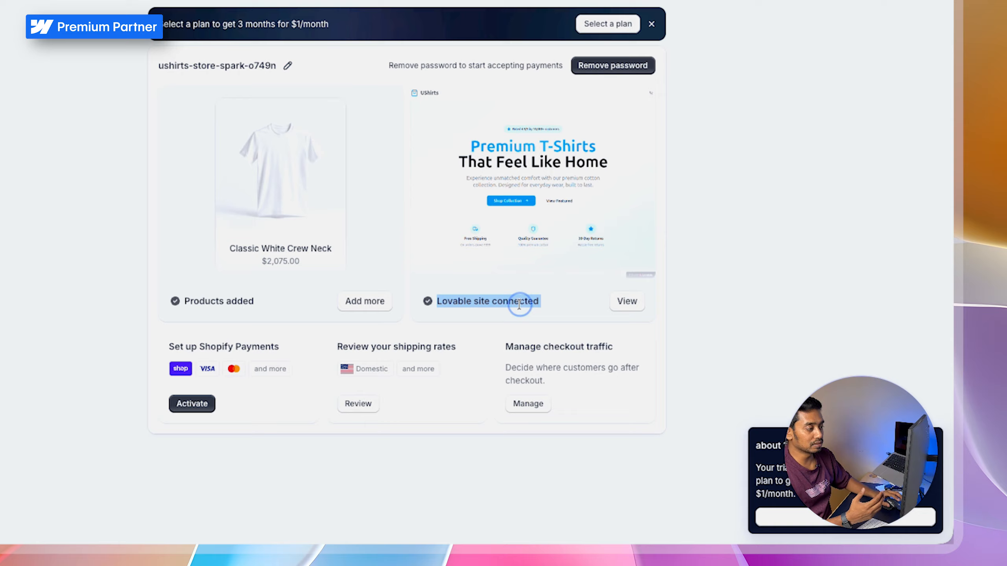
left_click(519, 304)
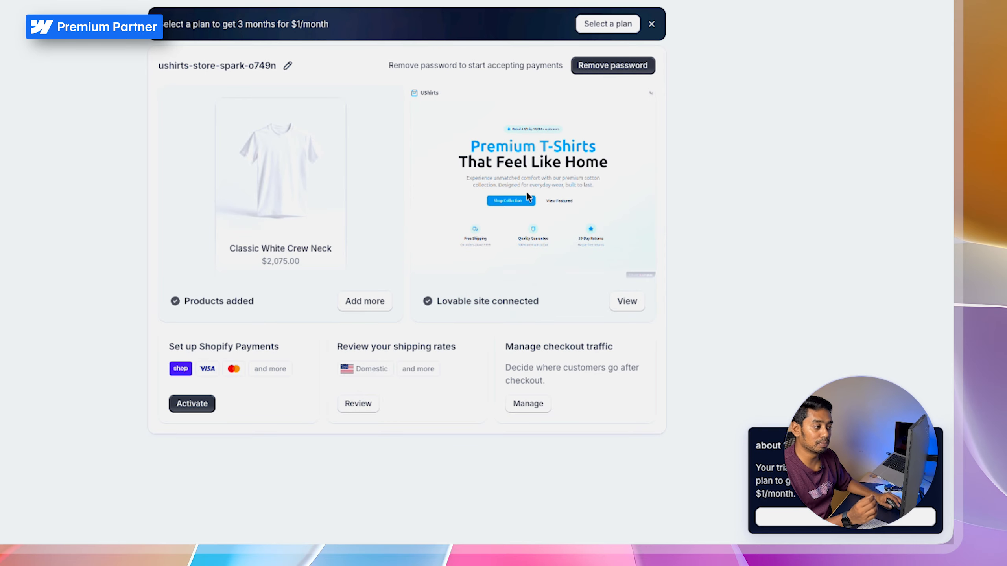
left_click(630, 310)
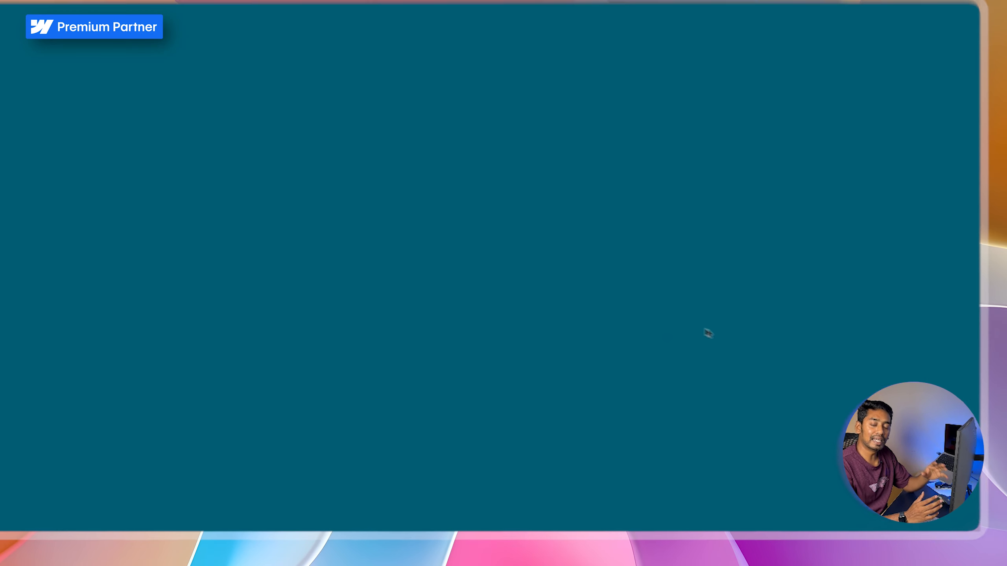